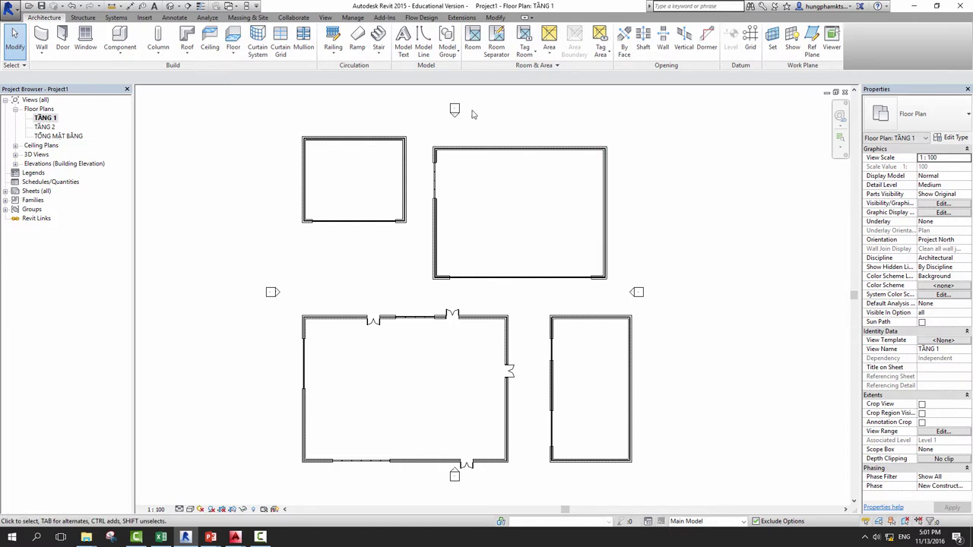
# Step: Switch to the Manage ribbon tab to reach the Design Options panel
pyautogui.click(352, 17)
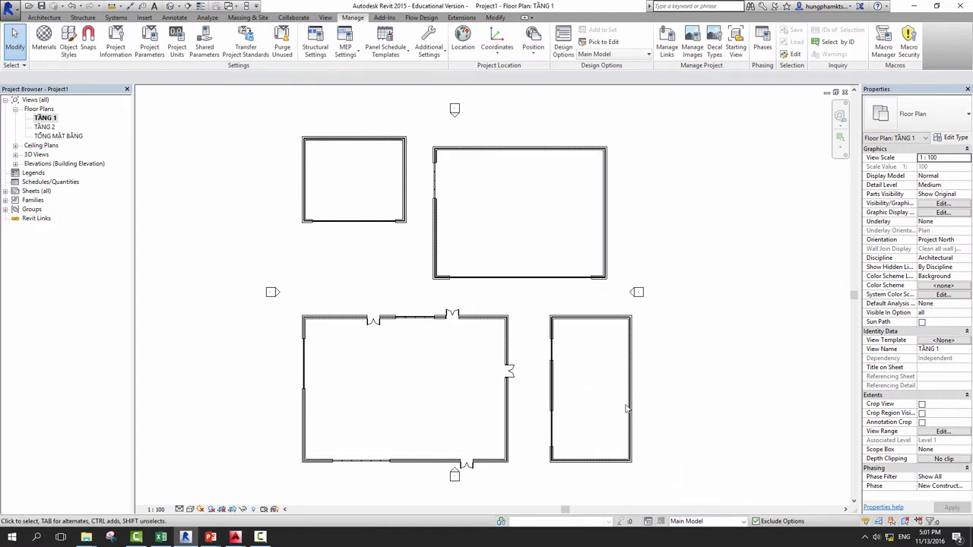
pyautogui.click(689, 523)
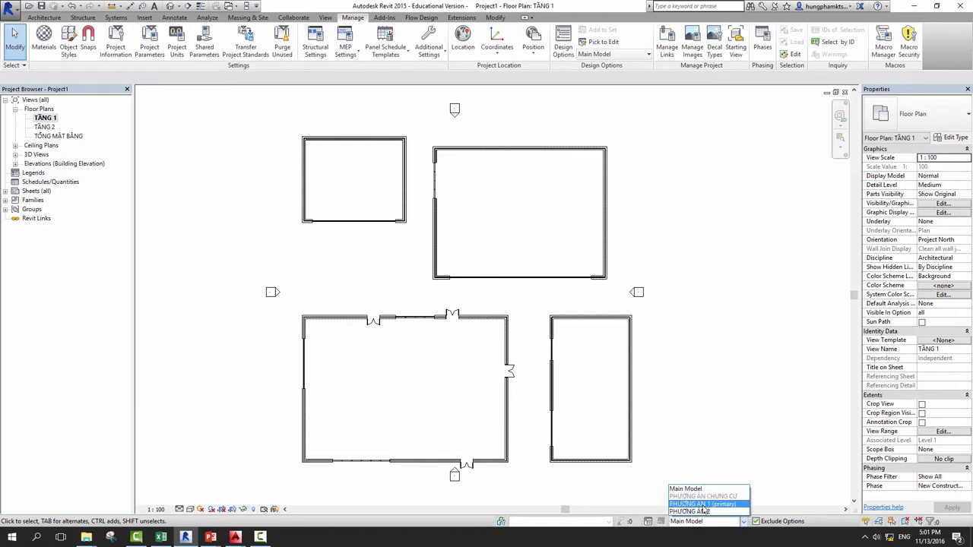
pyautogui.click(696, 498)
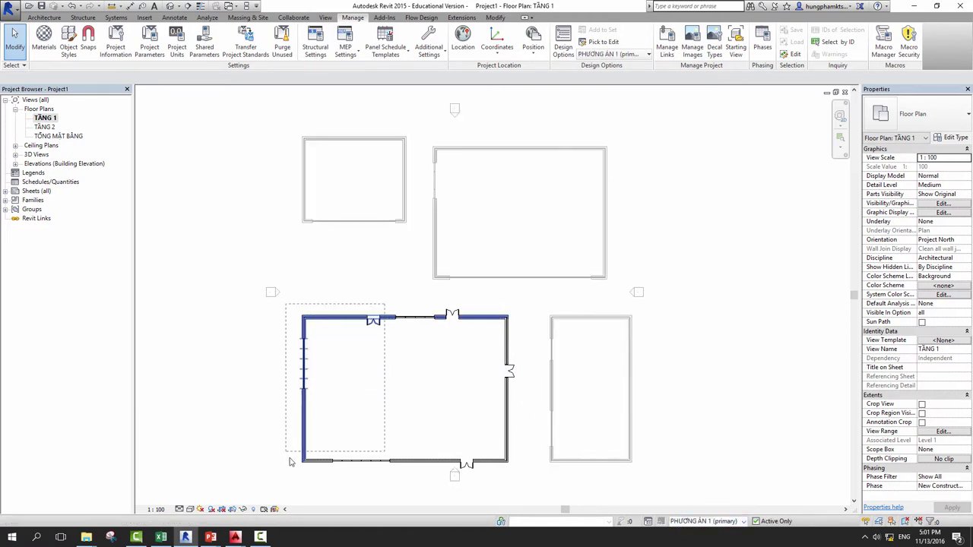
pyautogui.moveTo(384, 486); pyautogui.dragTo(514, 304)
pyautogui.click(708, 523)
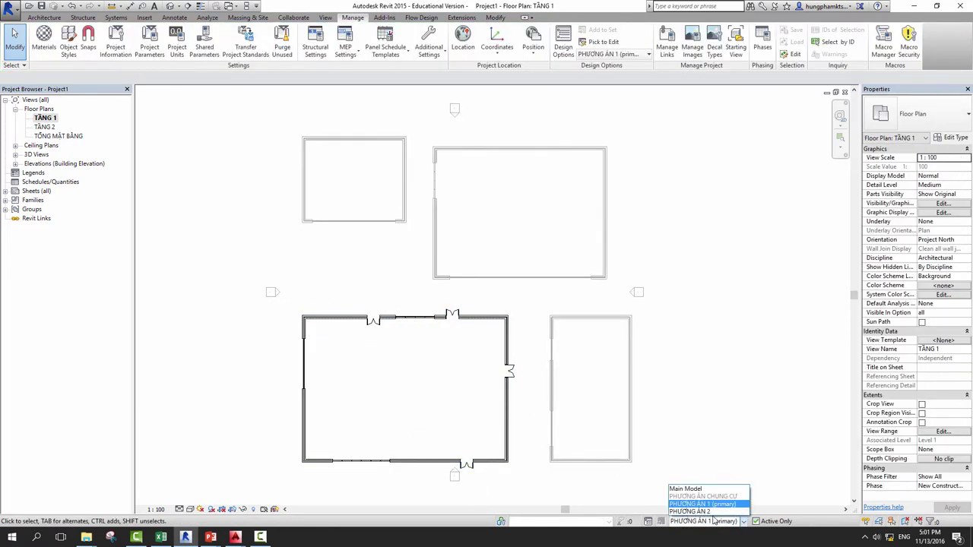
pyautogui.click(714, 513)
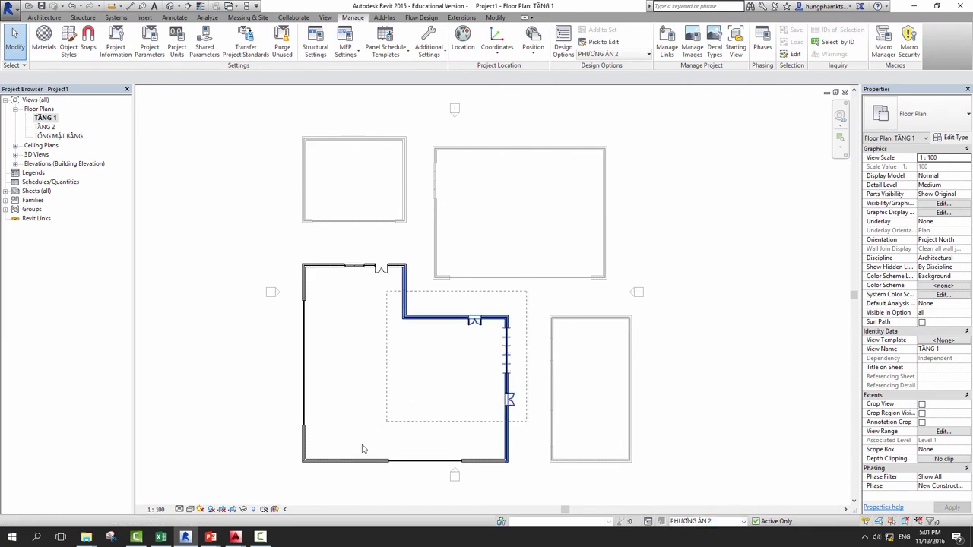
pyautogui.moveTo(525, 293); pyautogui.dragTo(386, 473)
pyautogui.keyDown('ctrl'); pyautogui.moveTo(412, 235); pyautogui.dragTo(282, 485); pyautogui.keyUp('ctrl')
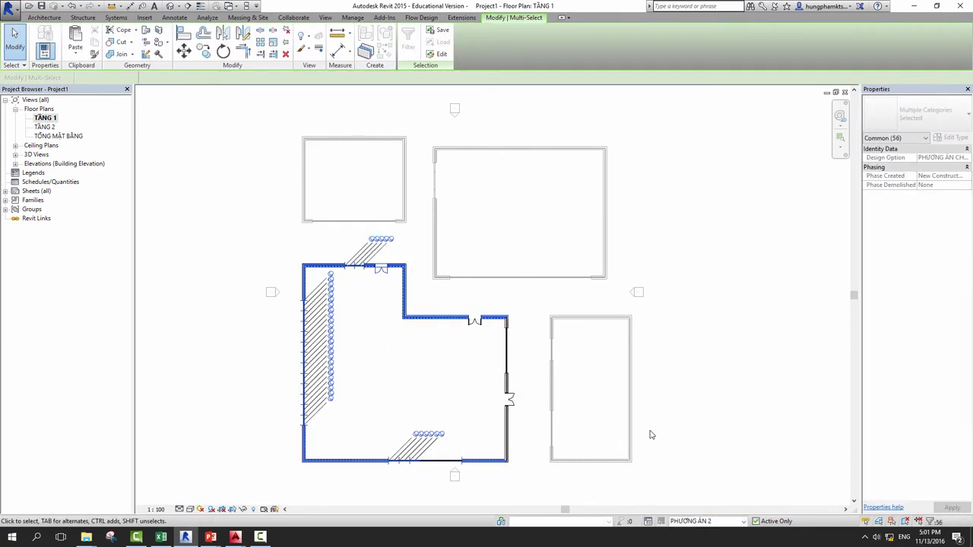
pyautogui.click(688, 416)
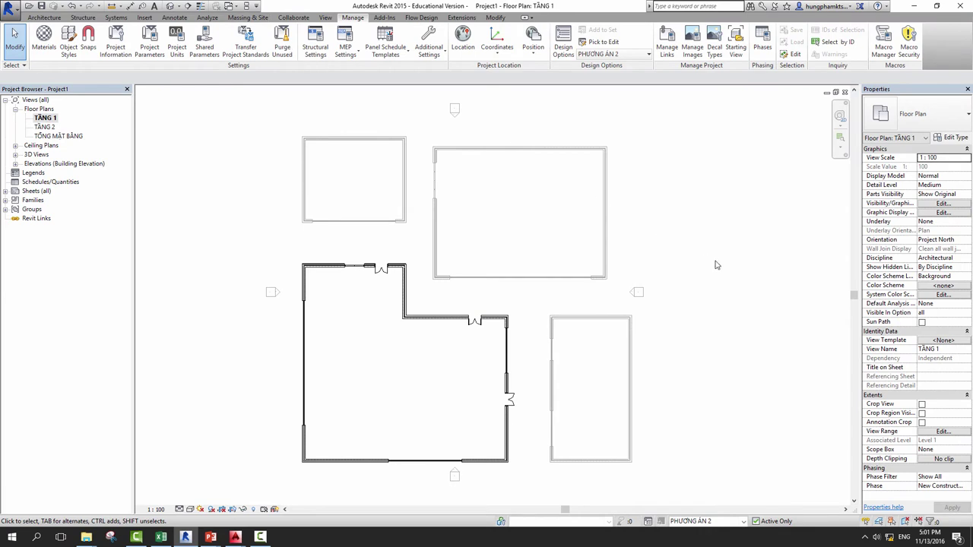
pyautogui.click(714, 522)
pyautogui.click(722, 490)
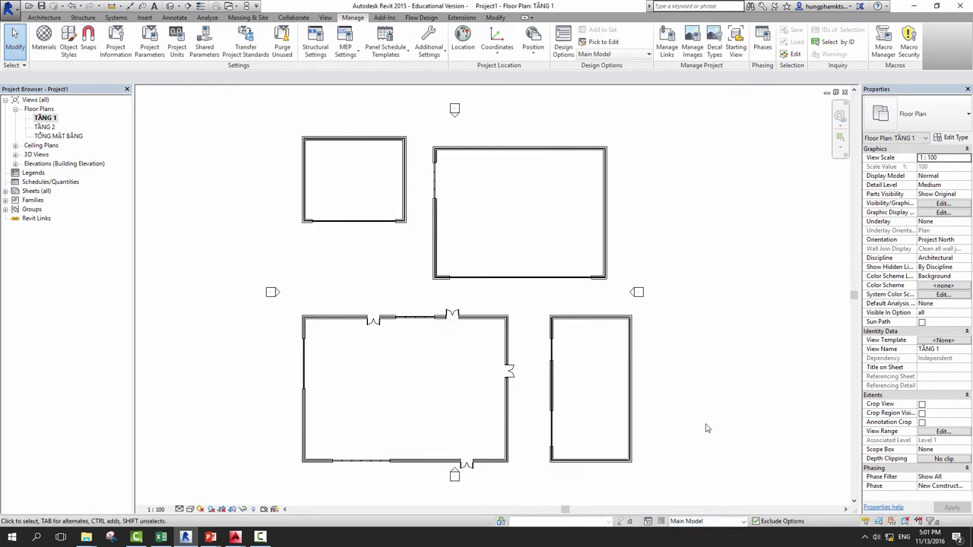
# Step: Open the default 3D view and orbit the buildings to a front-left angle
pyautogui.click(171, 7)
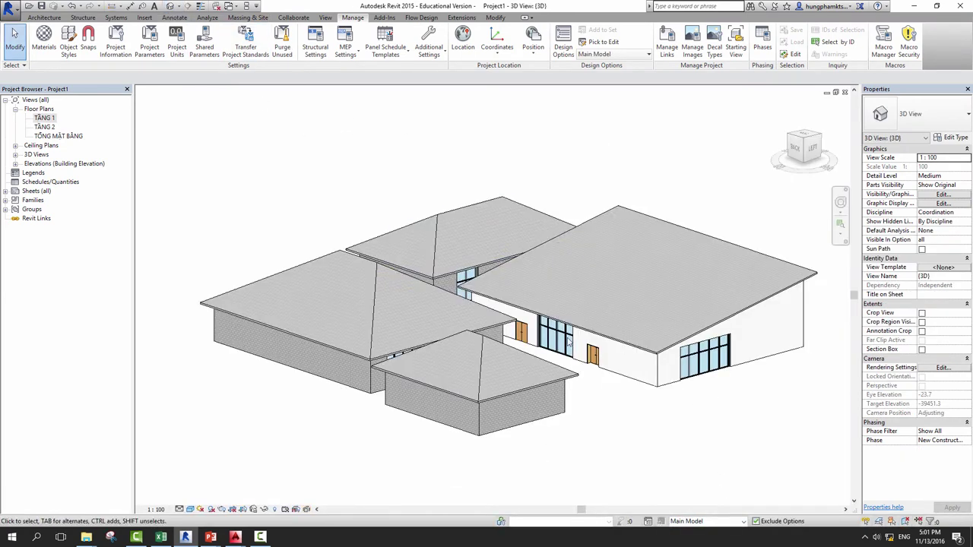
pyautogui.moveTo(718, 382)
pyautogui.keyDown('shift'); pyautogui.mouseDown(button='middle')
pyautogui.moveTo(540, 385)
pyautogui.moveTo(689, 373)
pyautogui.moveTo(670, 312)
pyautogui.mouseUp(button='middle'); pyautogui.keyUp('shift')
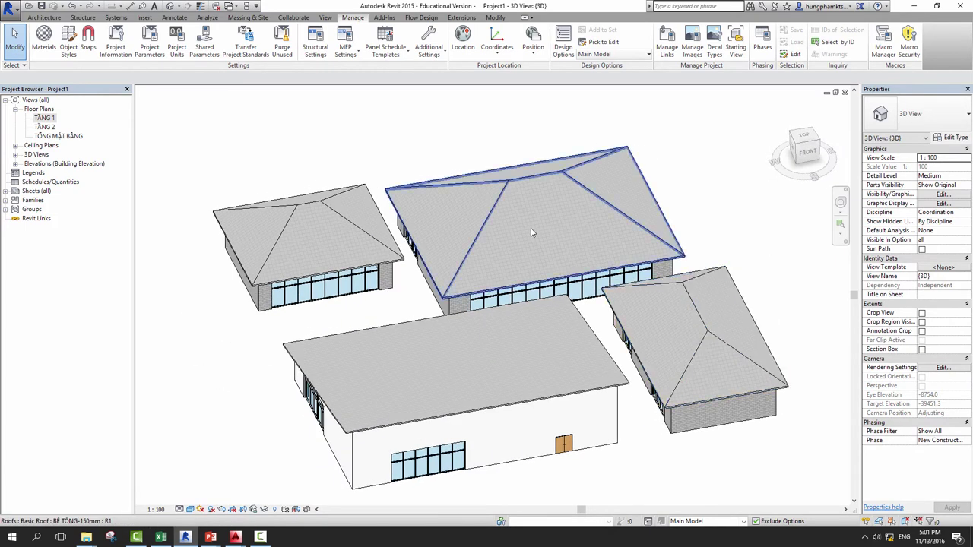
pyautogui.keyDown('shift'); pyautogui.moveTo(315, 239); pyautogui.dragTo(474, 275, button='middle'); pyautogui.keyUp('shift')
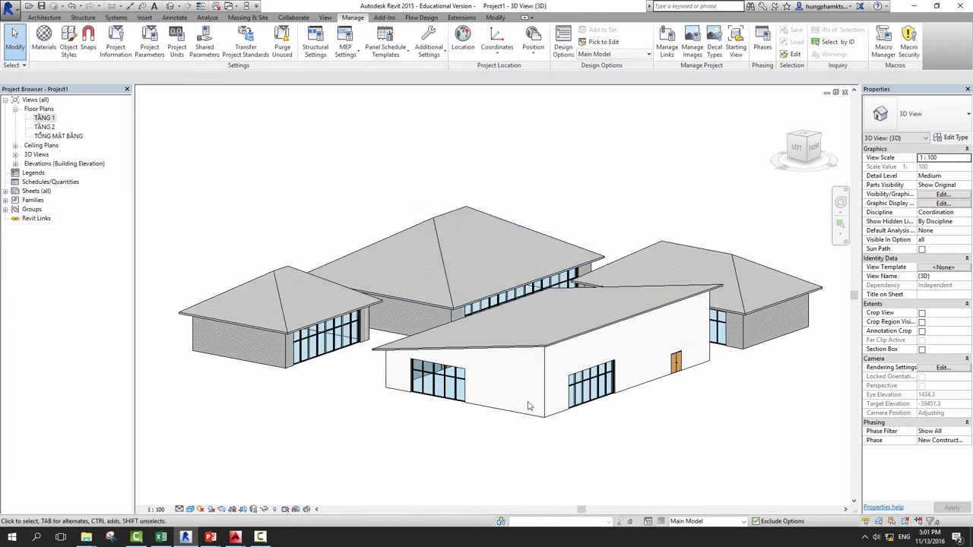
# Step: Make PHƯƠNG ÁN 2 the active design option and orbit to view from the left
pyautogui.click(708, 522)
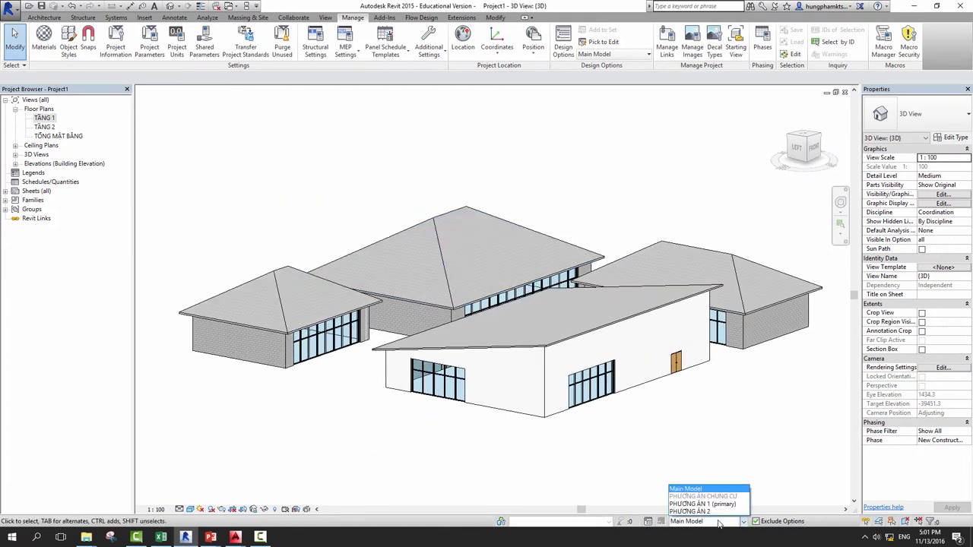
pyautogui.click(700, 511)
pyautogui.moveTo(585, 443)
pyautogui.keyDown('shift'); pyautogui.mouseDown(button='middle')
pyautogui.moveTo(629, 389)
pyautogui.moveTo(539, 399)
pyautogui.moveTo(532, 467)
pyautogui.moveTo(575, 419)
pyautogui.moveTo(642, 467)
pyautogui.moveTo(630, 408)
pyautogui.moveTo(634, 473)
pyautogui.mouseUp(button='middle'); pyautogui.keyUp('shift')
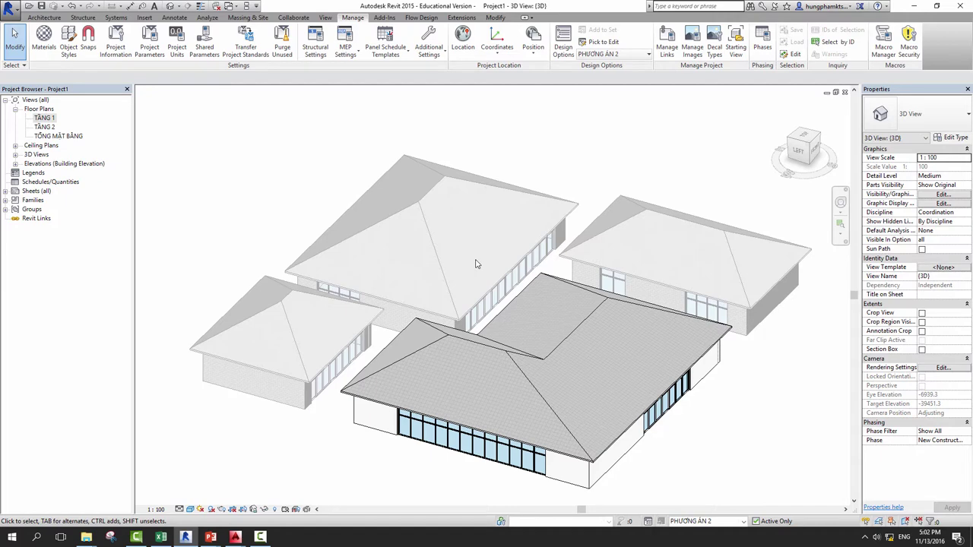
# Step: Cycle the 3D view through Main Model, PHƯƠNG ÁN 1 and PHƯƠNG ÁN 2, ending on Main Model
pyautogui.click(711, 522)
pyautogui.click(688, 489)
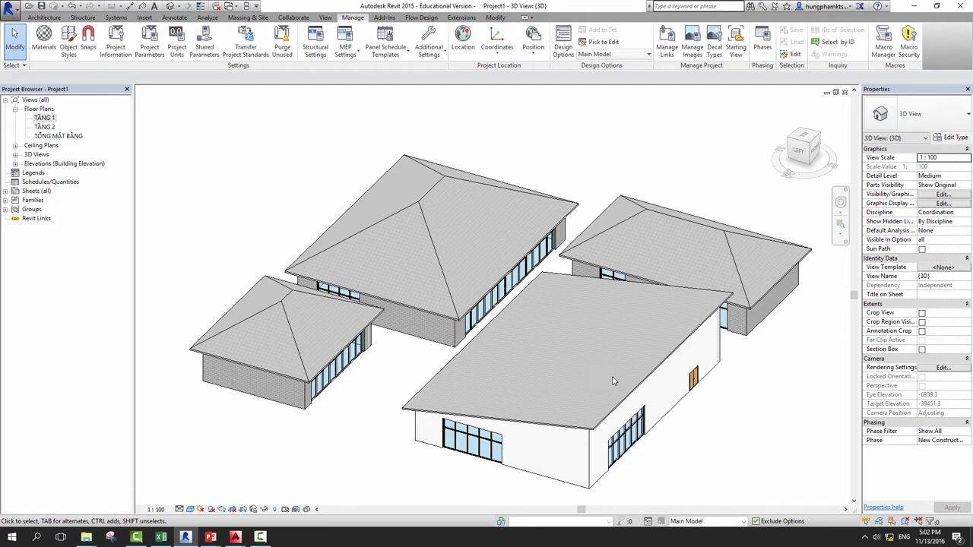
pyautogui.click(711, 522)
pyautogui.click(711, 503)
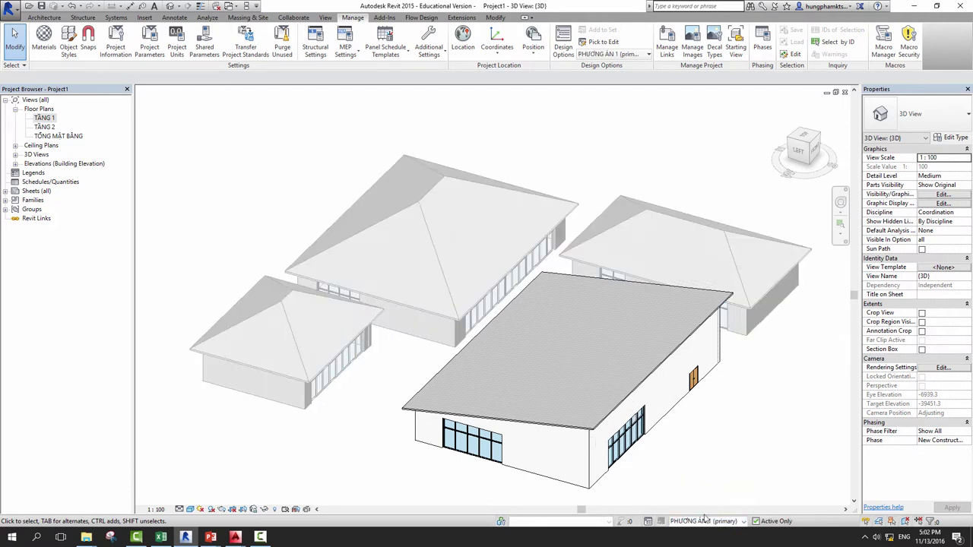
pyautogui.click(707, 522)
pyautogui.click(690, 511)
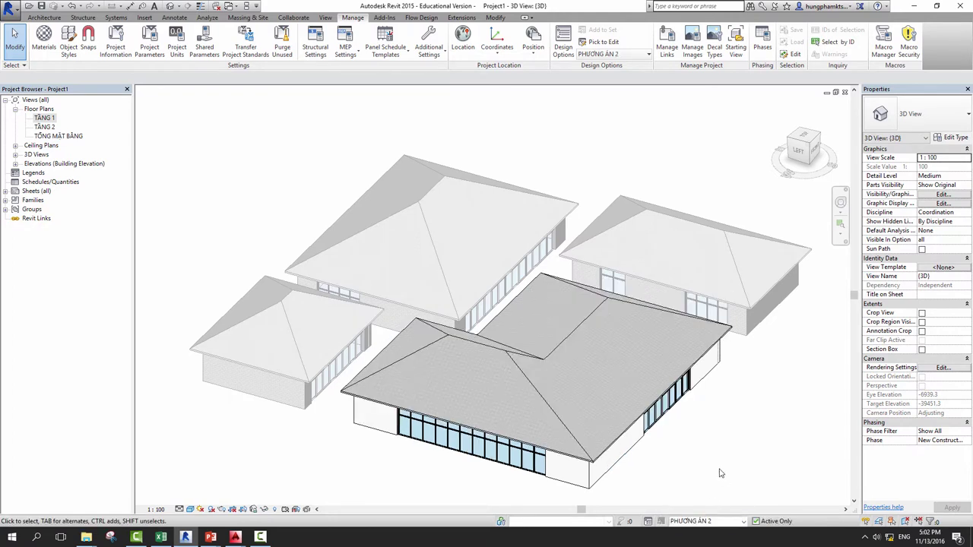
pyautogui.click(716, 522)
pyautogui.click(714, 431)
pyautogui.click(707, 522)
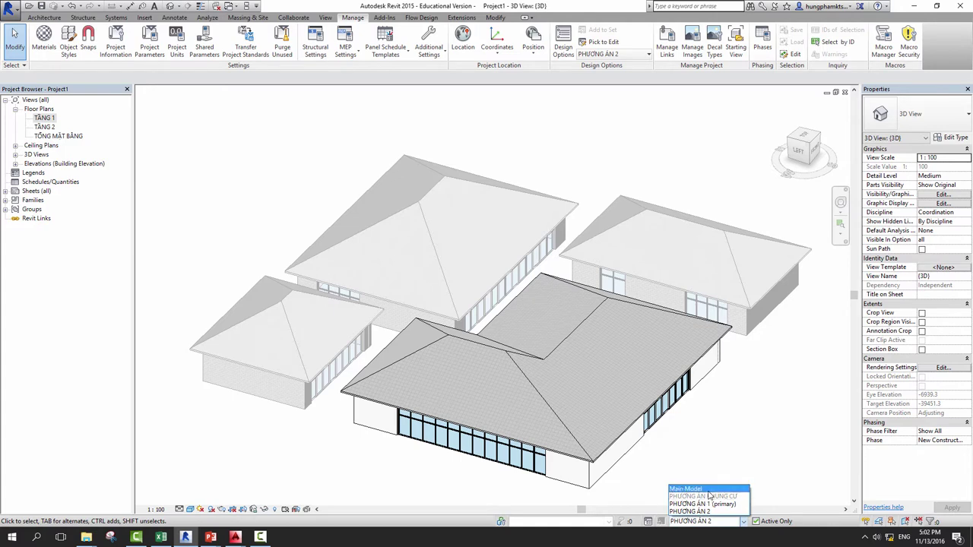
pyautogui.click(708, 490)
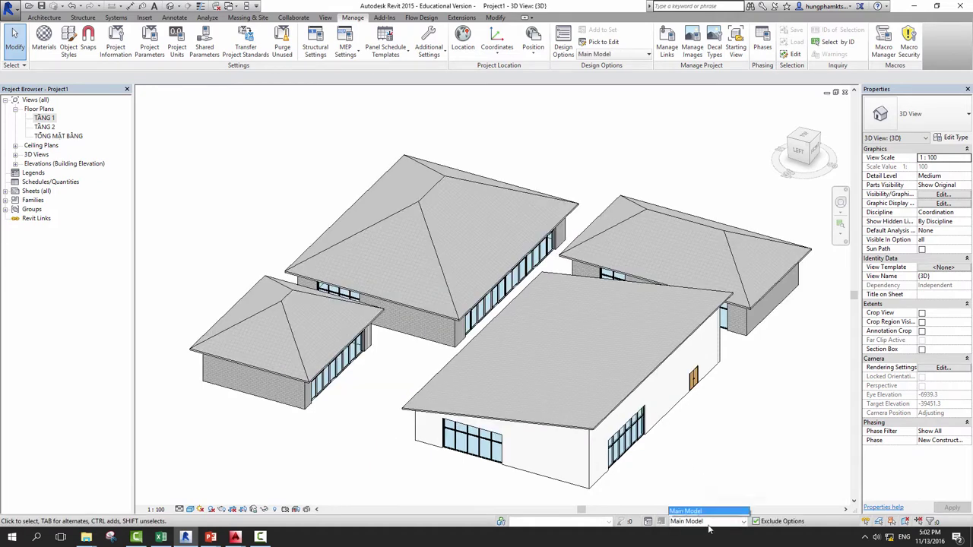
pyautogui.click(707, 522)
pyautogui.click(707, 493)
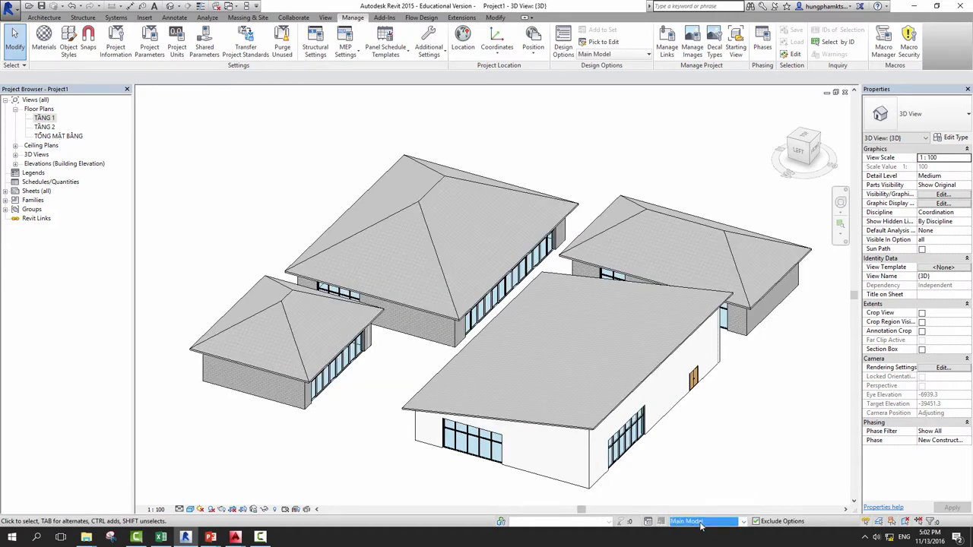
# Step: Compare PHƯƠNG ÁN 1 and PHƯƠNG ÁN 2 again, then return to Main Model
pyautogui.click(701, 523)
pyautogui.click(708, 496)
pyautogui.click(701, 524)
pyautogui.click(709, 496)
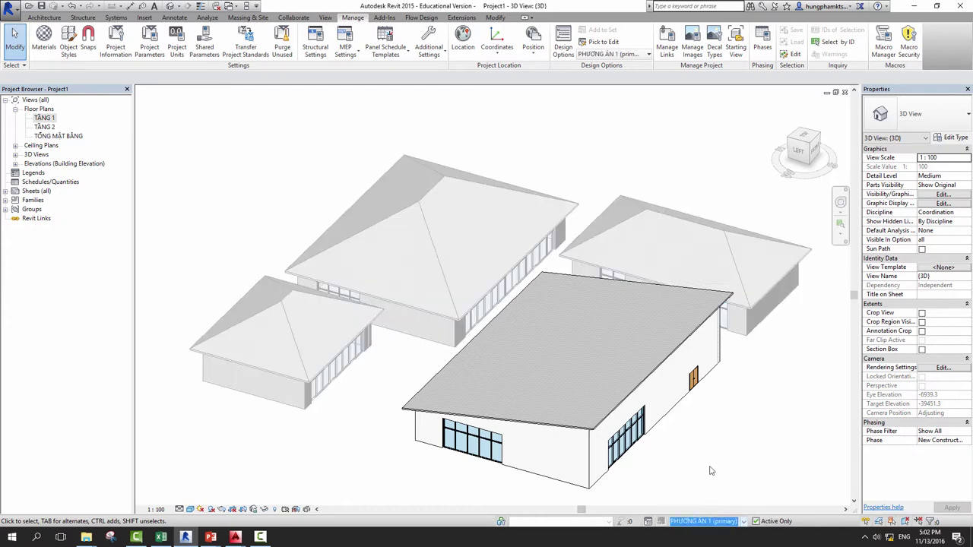
pyautogui.click(705, 523)
pyautogui.click(707, 508)
pyautogui.click(706, 522)
pyautogui.click(706, 492)
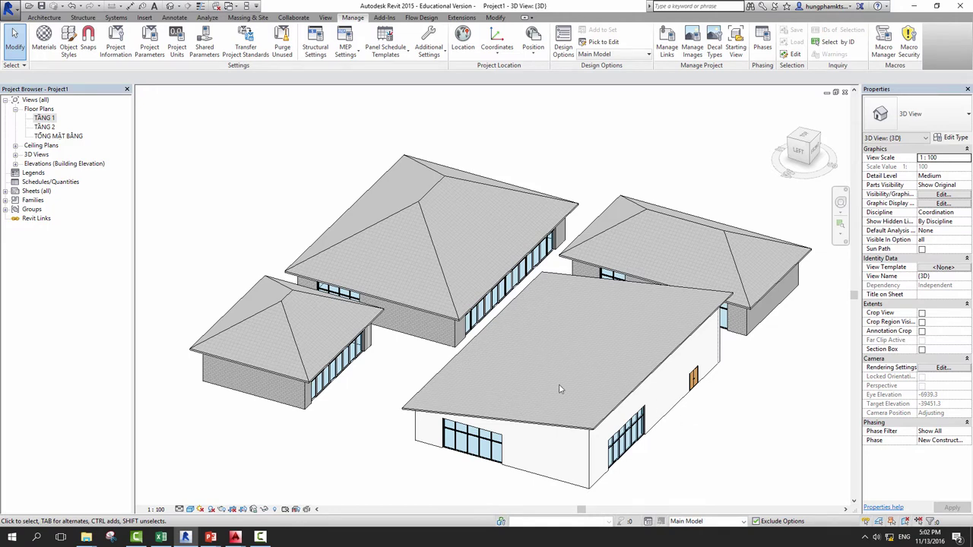
pyautogui.click(712, 522)
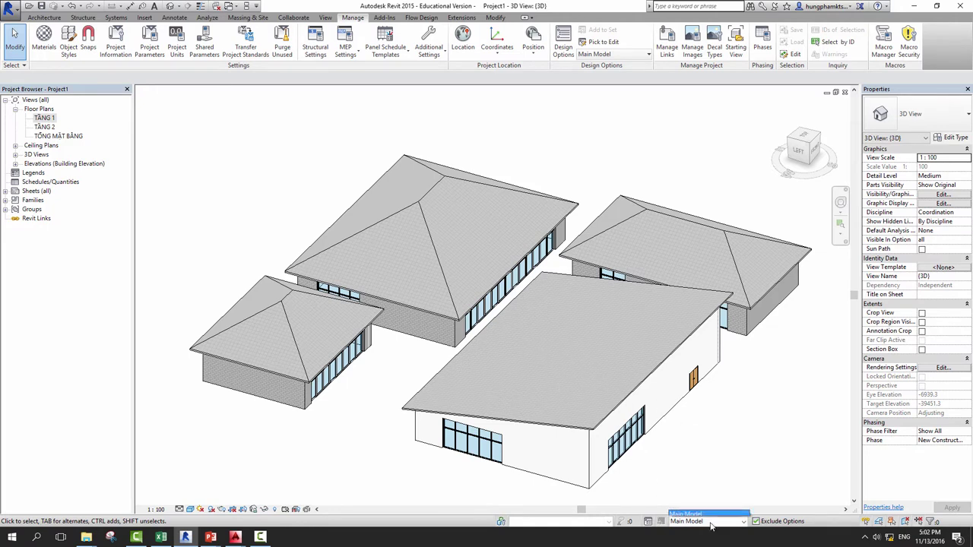
pyautogui.click(713, 519)
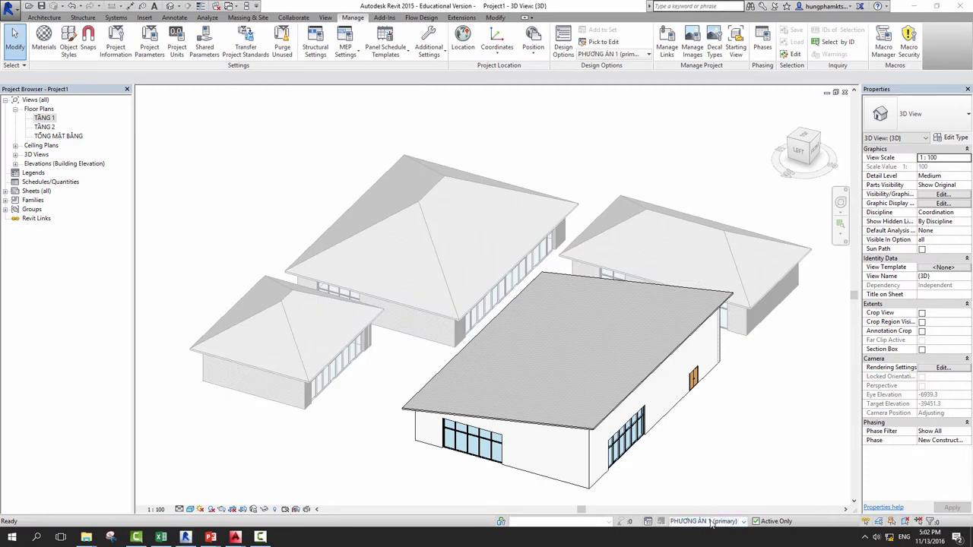
pyautogui.click(711, 522)
pyautogui.click(701, 498)
pyautogui.click(706, 523)
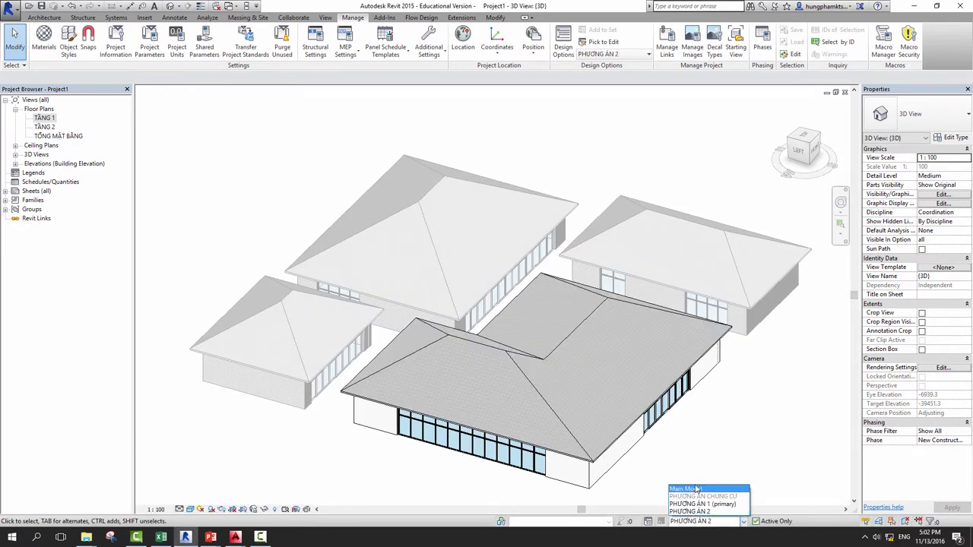
pyautogui.click(696, 489)
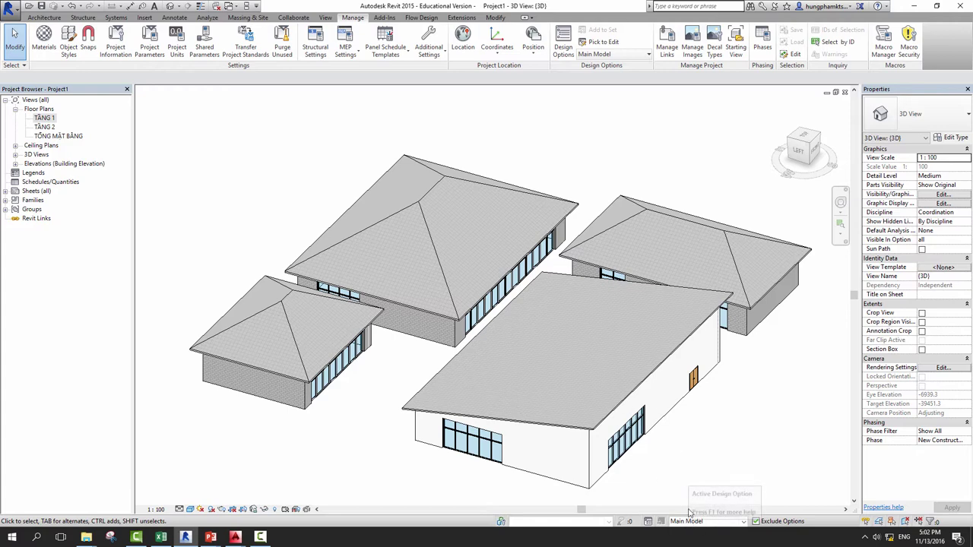
# Step: Flip the 3D view between PHƯƠNG ÁN 1 and PHƯƠNG ÁN 2, settling on PHƯƠNG ÁN 1
pyautogui.click(715, 523)
pyautogui.click(720, 512)
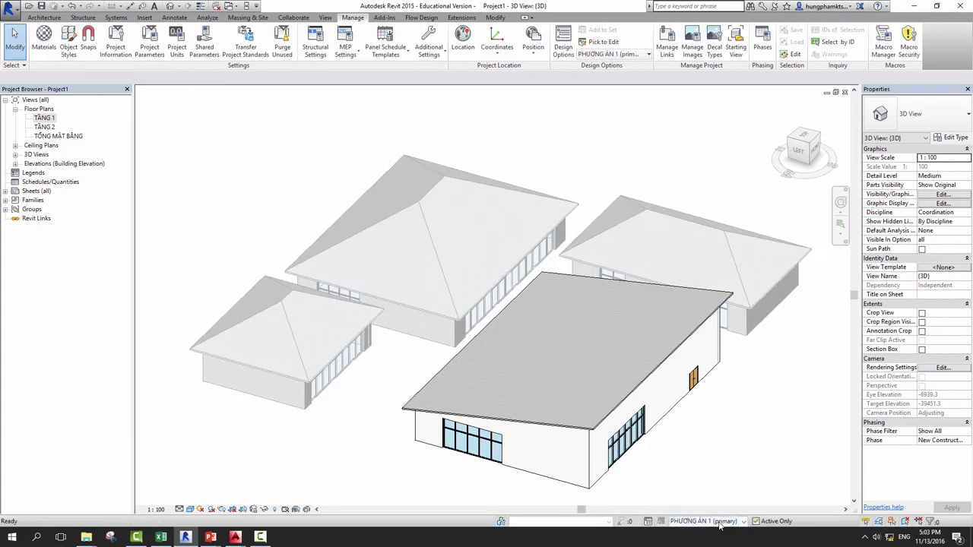
pyautogui.click(720, 523)
pyautogui.click(720, 512)
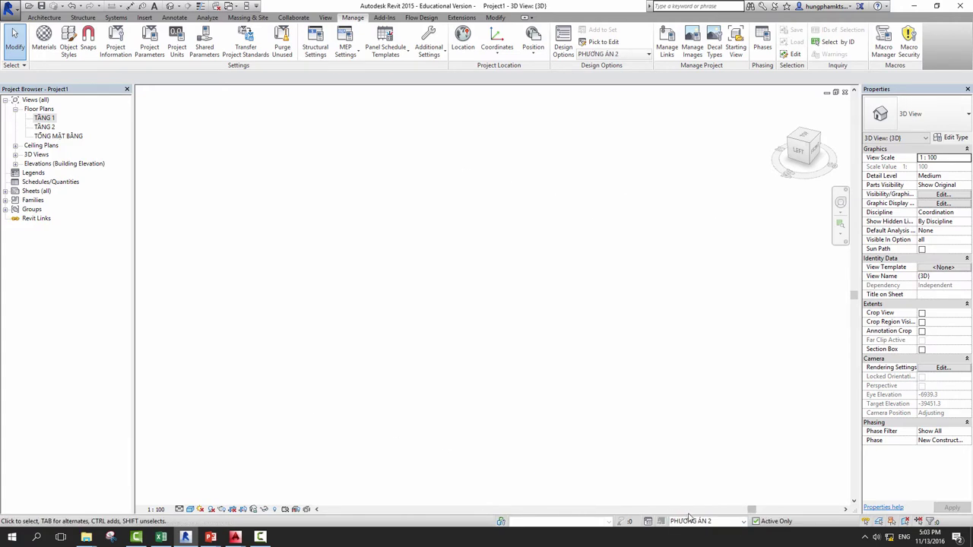
pyautogui.click(707, 521)
pyautogui.click(707, 500)
# Step: Zoom to fit the whole model and return to Main Model
pyautogui.rightClick(546, 363)
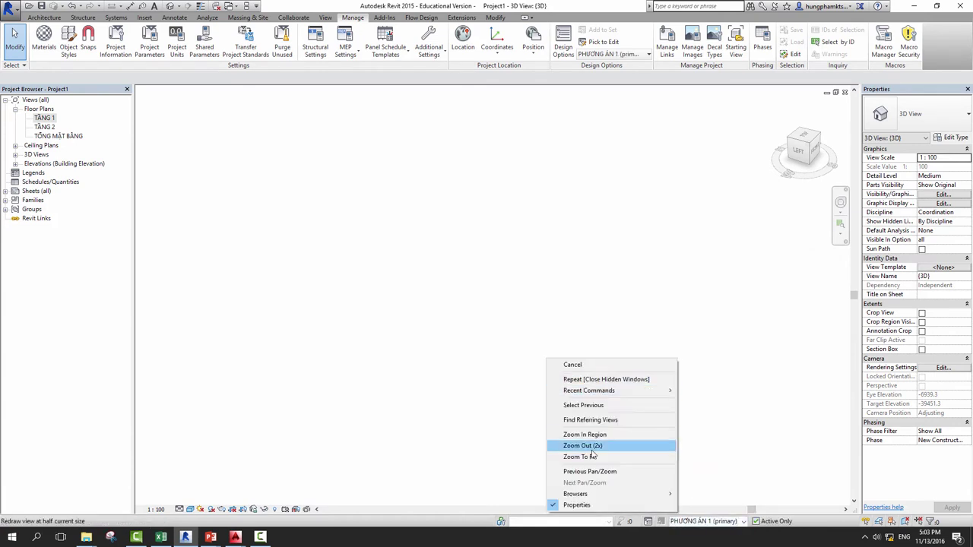
pyautogui.click(572, 457)
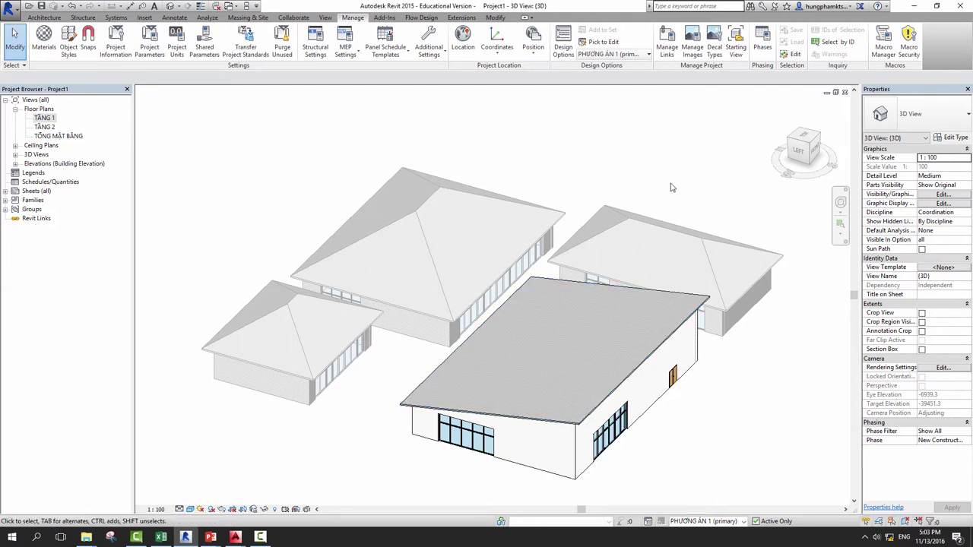
pyautogui.click(702, 523)
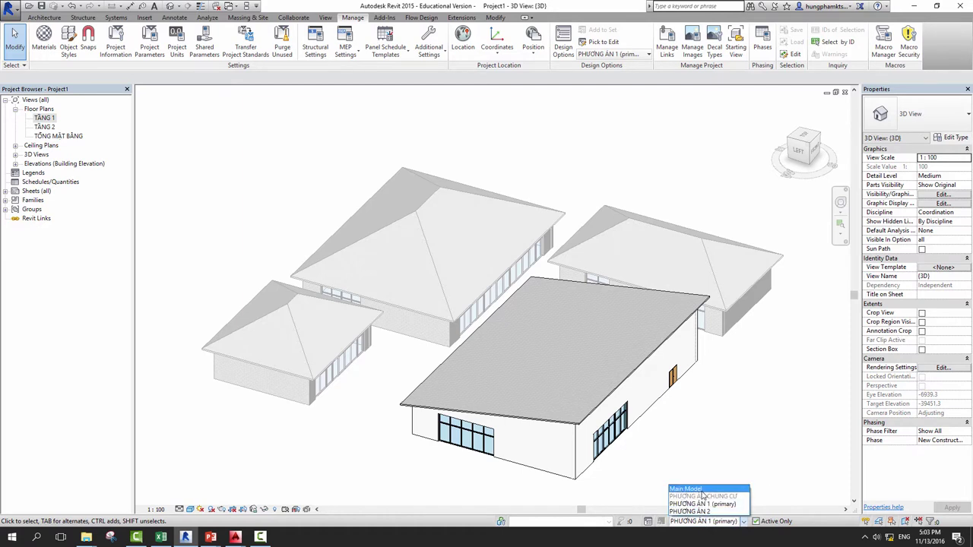
pyautogui.click(704, 489)
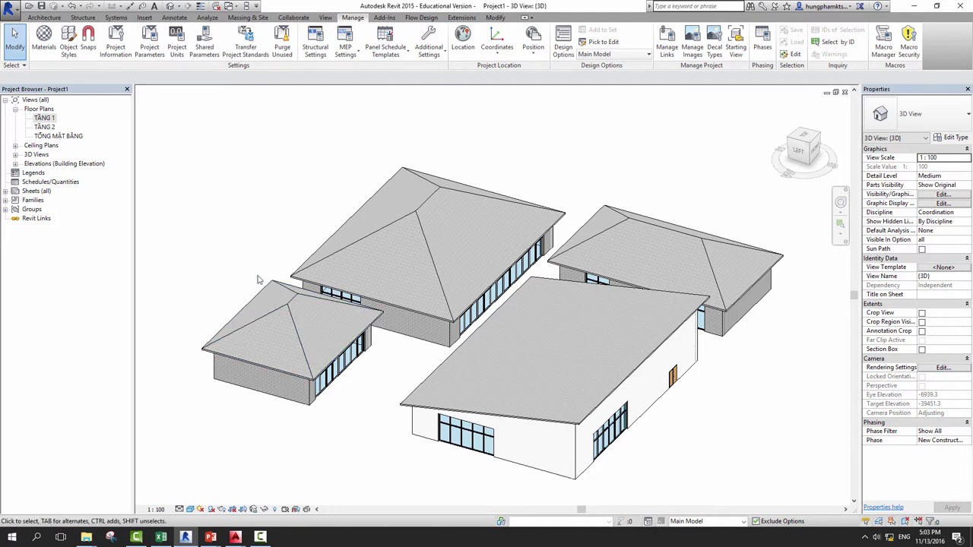
# Step: Open the TẦNG 1 floor plan and trial-select the walls of three rooms
pyautogui.doubleClick(44, 118)
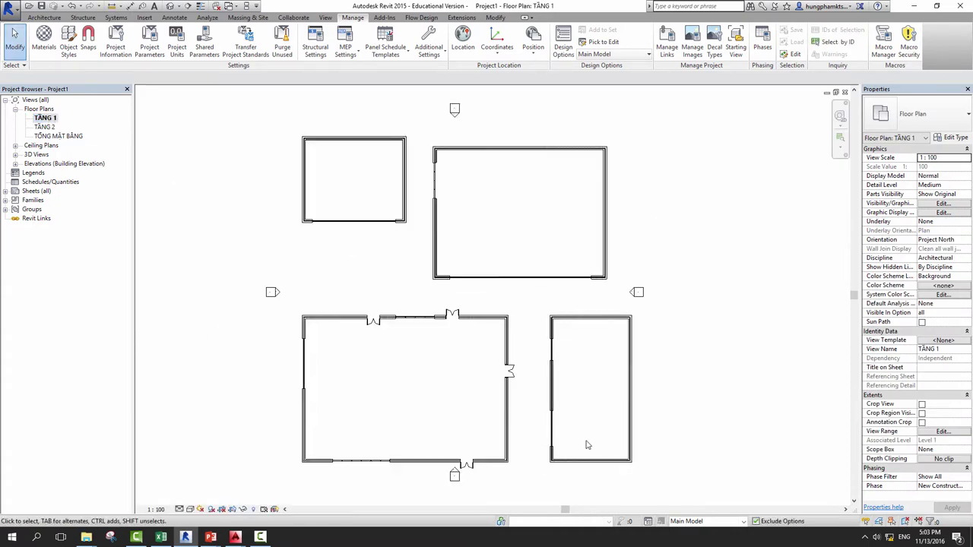
pyautogui.moveTo(527, 308); pyautogui.dragTo(275, 475)
pyautogui.moveTo(274, 114); pyautogui.dragTo(668, 454)
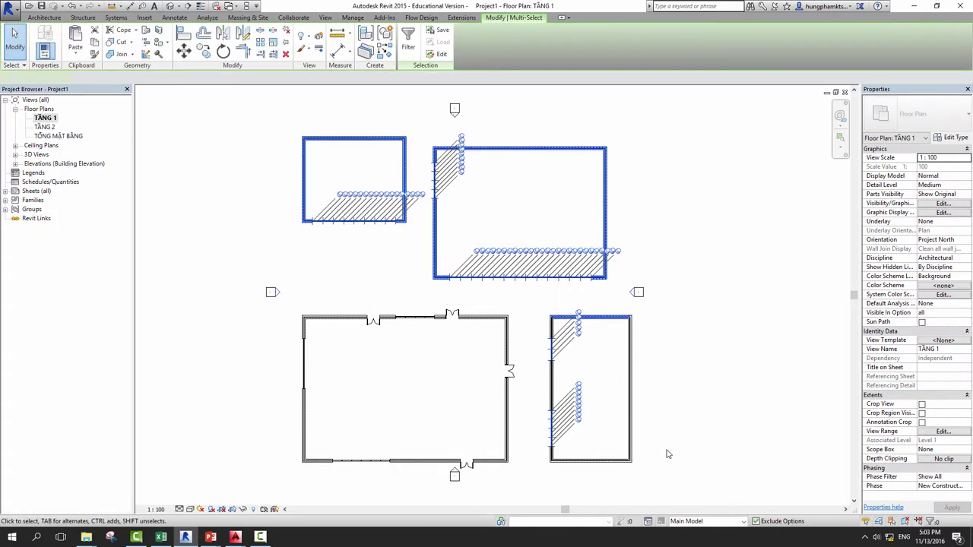
pyautogui.press('Escape')
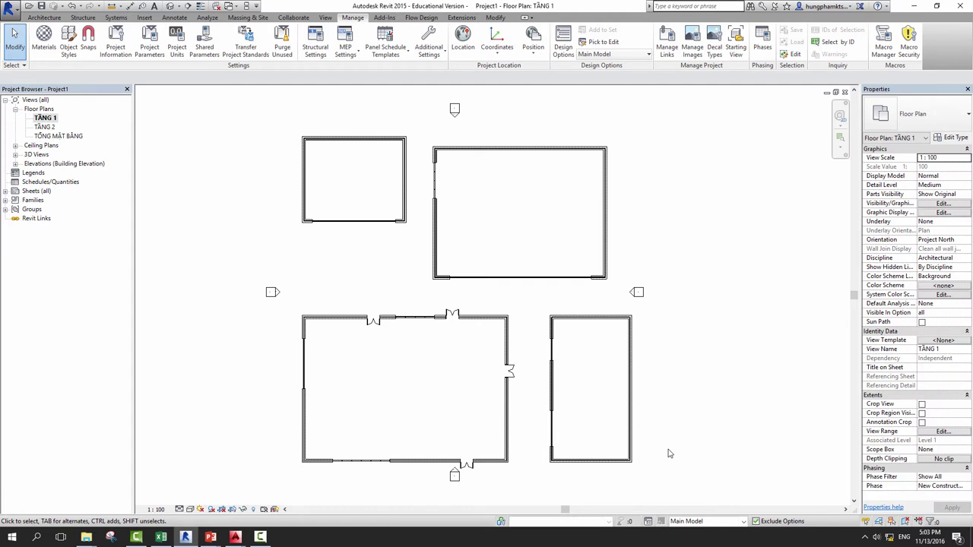
# Step: View the plan briefly in a design option, then return it to Main Model
pyautogui.click(699, 520)
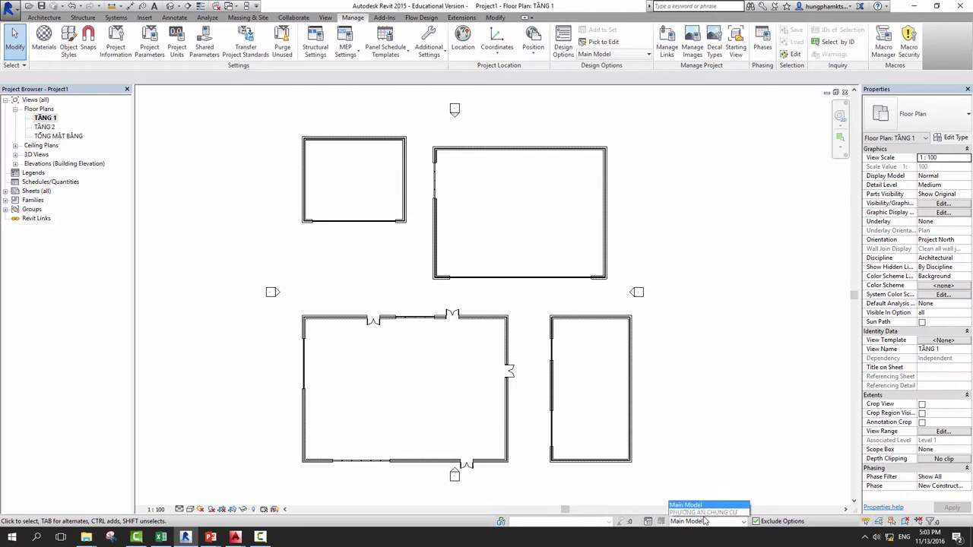
pyautogui.click(695, 508)
pyautogui.click(700, 521)
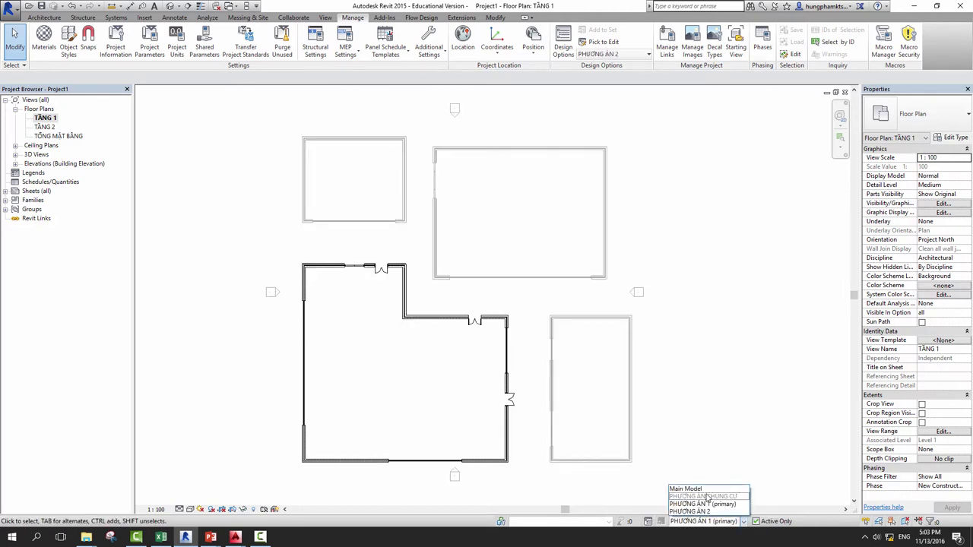
pyautogui.click(693, 491)
pyautogui.click(50, 119)
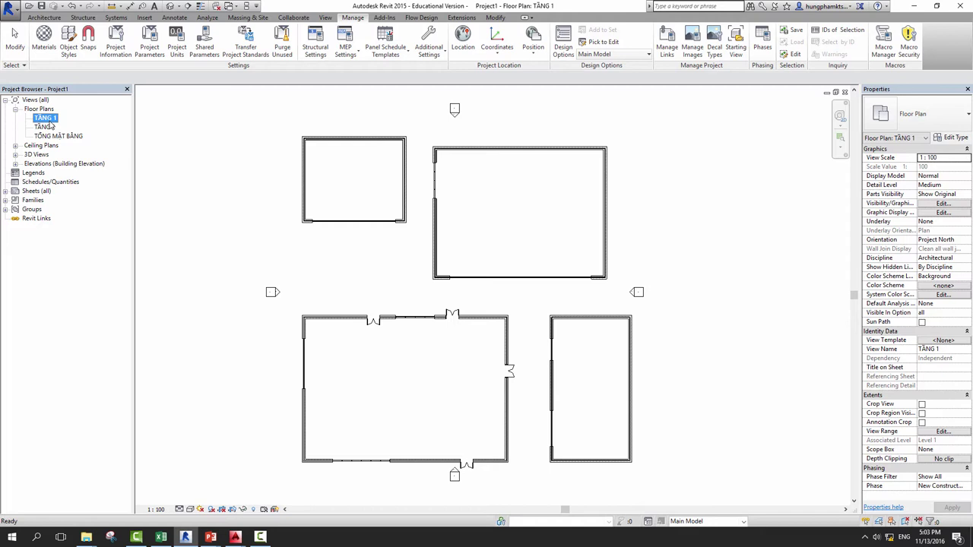
# Step: Compare PHƯƠNG ÁN 1 and L-shaped PHƯƠNG ÁN 2 walls, return to Main Model, expand Ceiling Plans
pyautogui.click(692, 521)
pyautogui.click(701, 504)
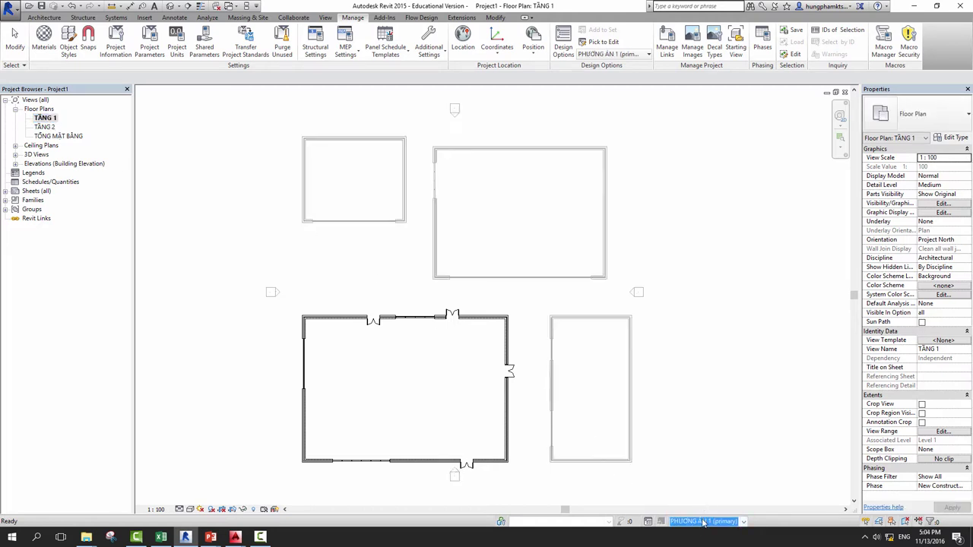
pyautogui.click(705, 521)
pyautogui.click(705, 521)
pyautogui.click(705, 521)
pyautogui.click(690, 511)
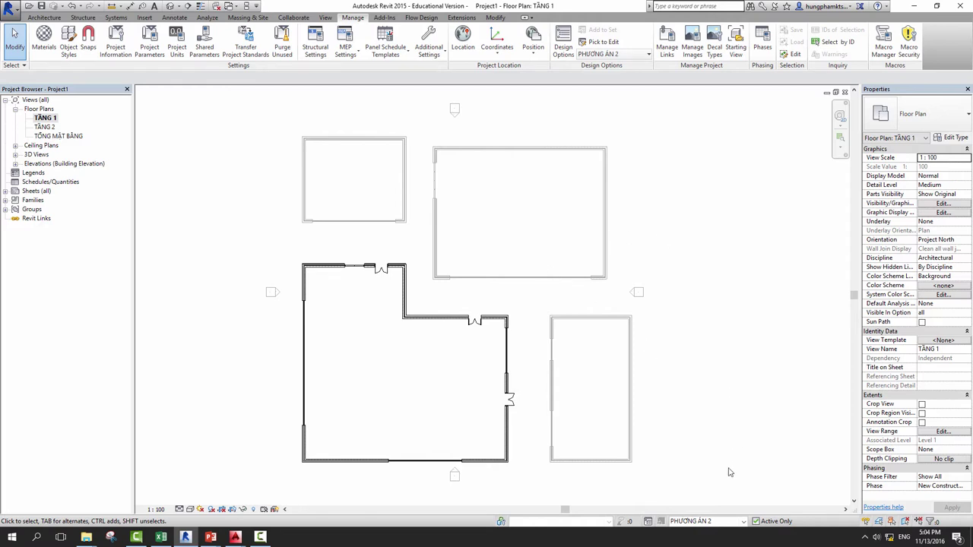
pyautogui.click(719, 520)
pyautogui.click(692, 489)
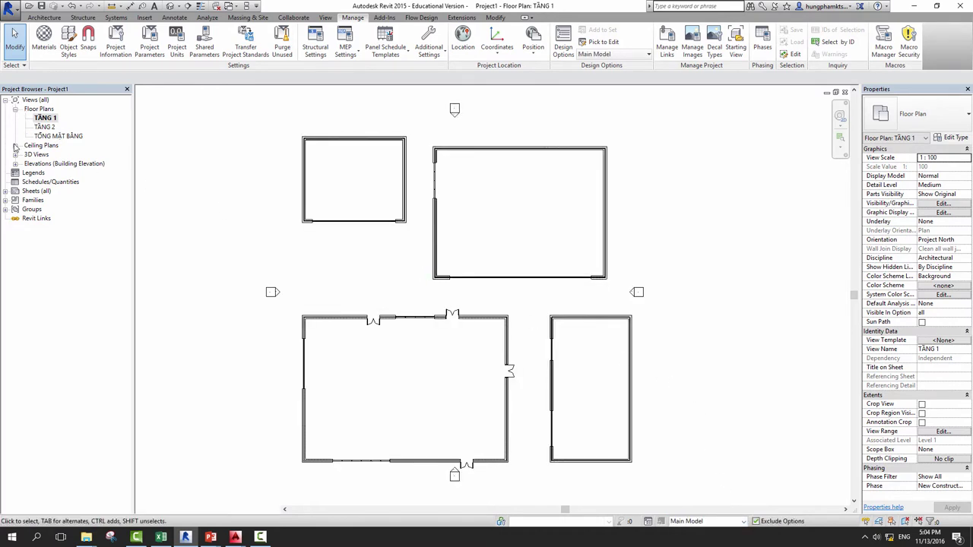
pyautogui.click(15, 145)
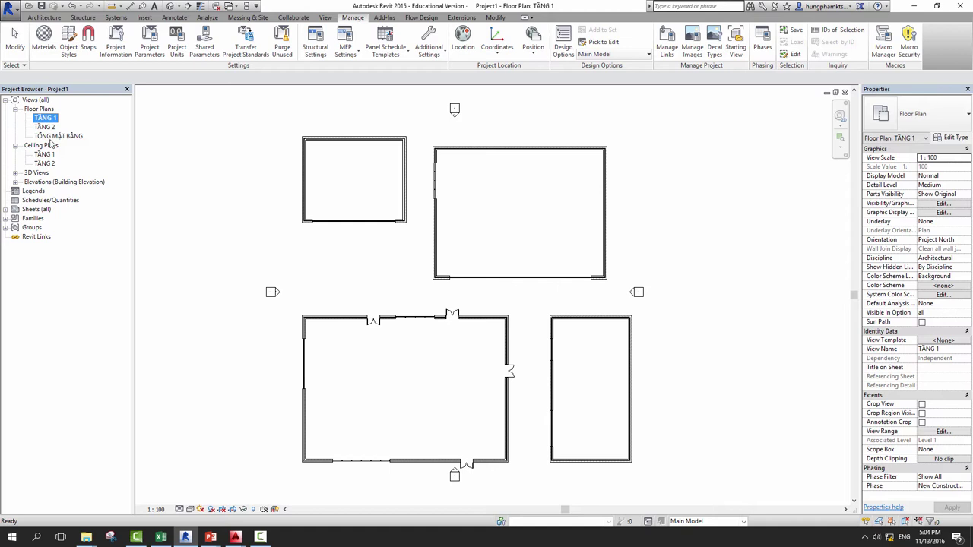
# Step: Start the DI aligned dimension tool on TẦNG 1, leaving the Duplicate View menu unused
pyautogui.click(204, 178)
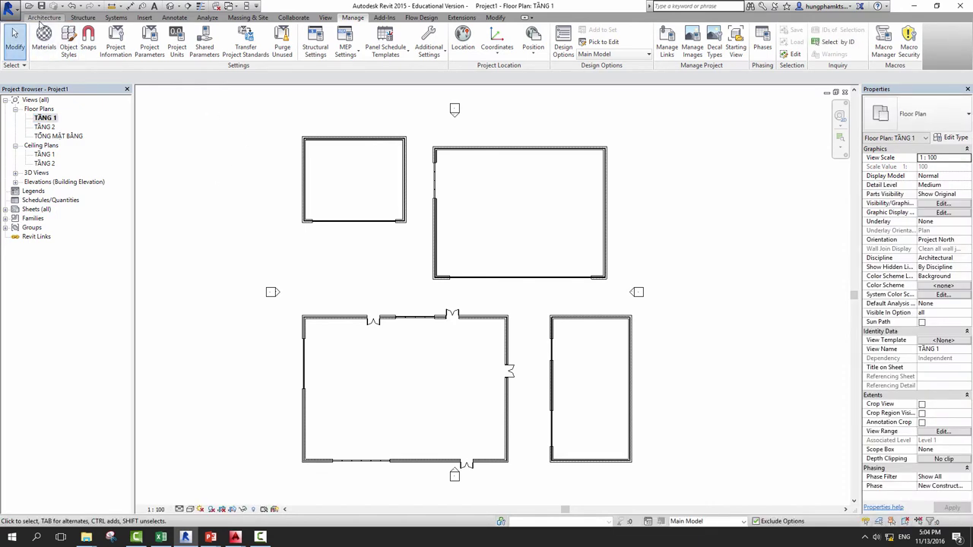
pyautogui.click(44, 17)
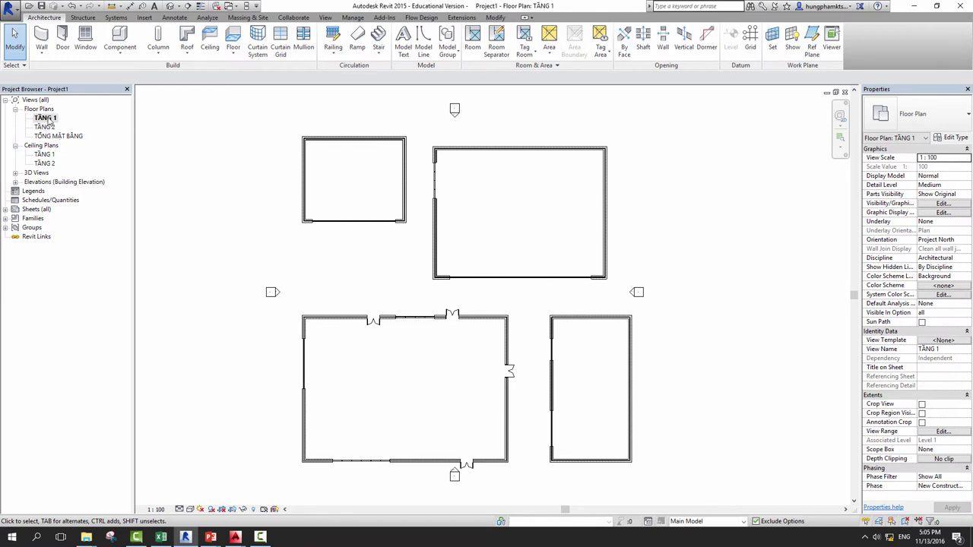
pyautogui.rightClick(47, 120)
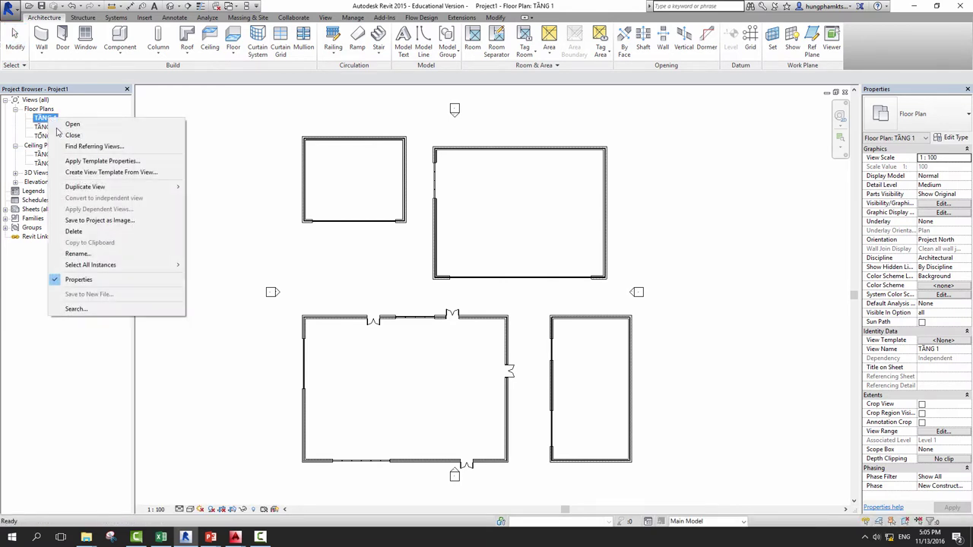
pyautogui.moveTo(85, 187)
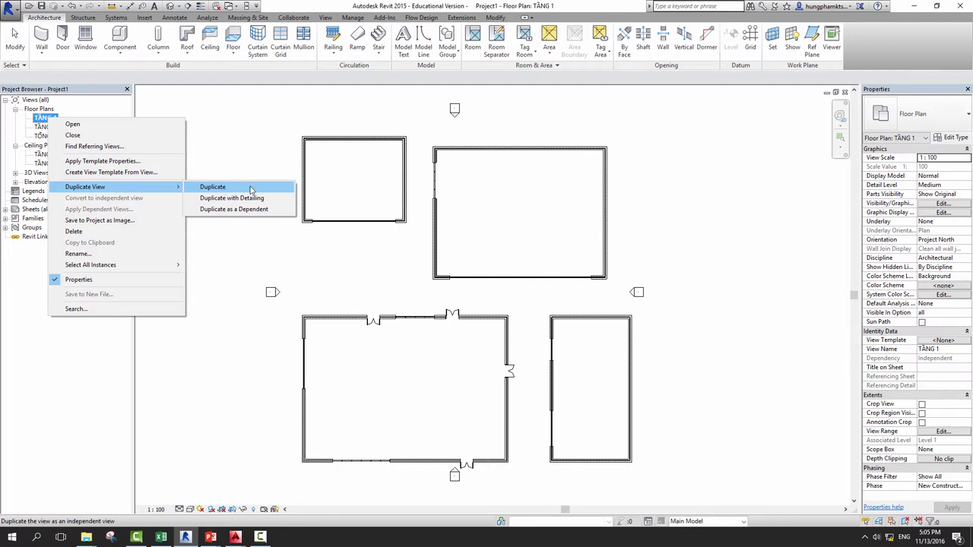
pyautogui.click(173, 120)
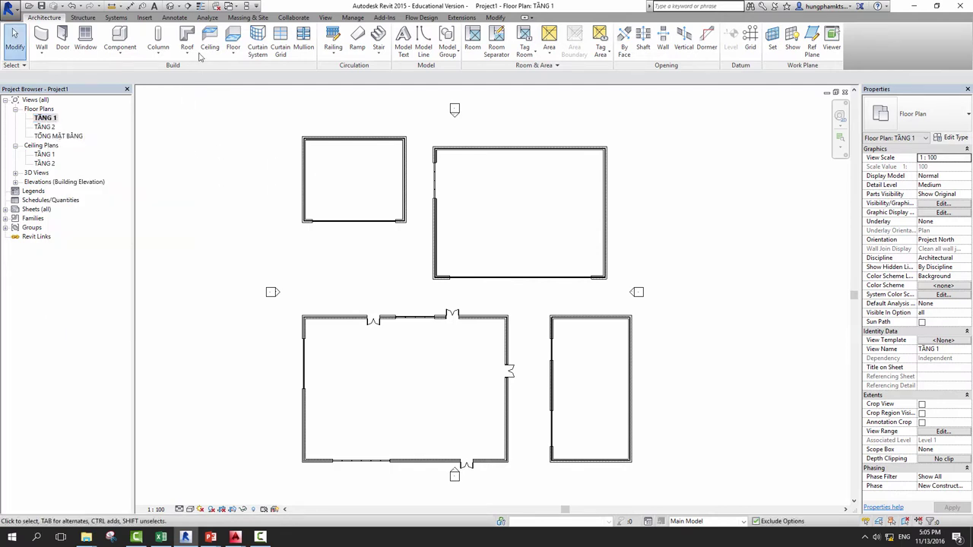
pyautogui.press('d')
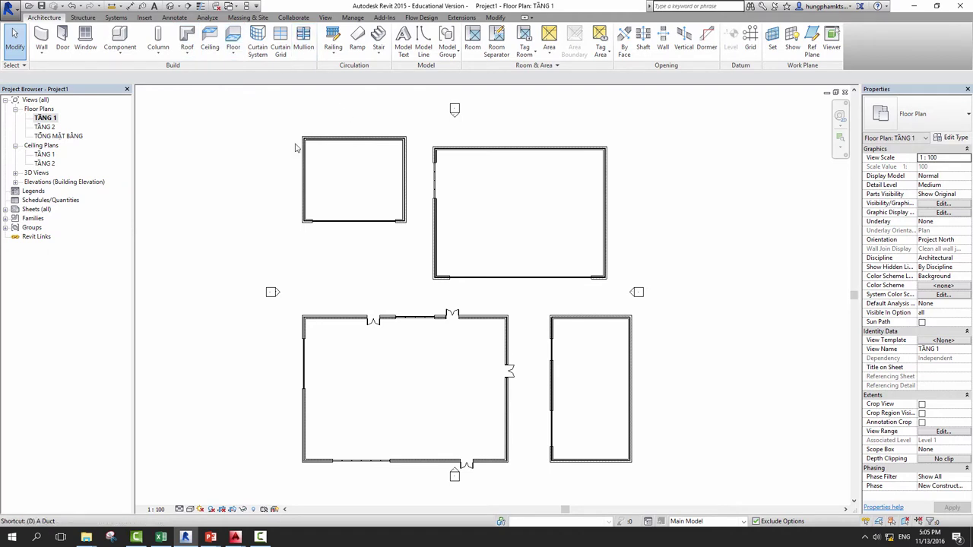
pyautogui.press('i')
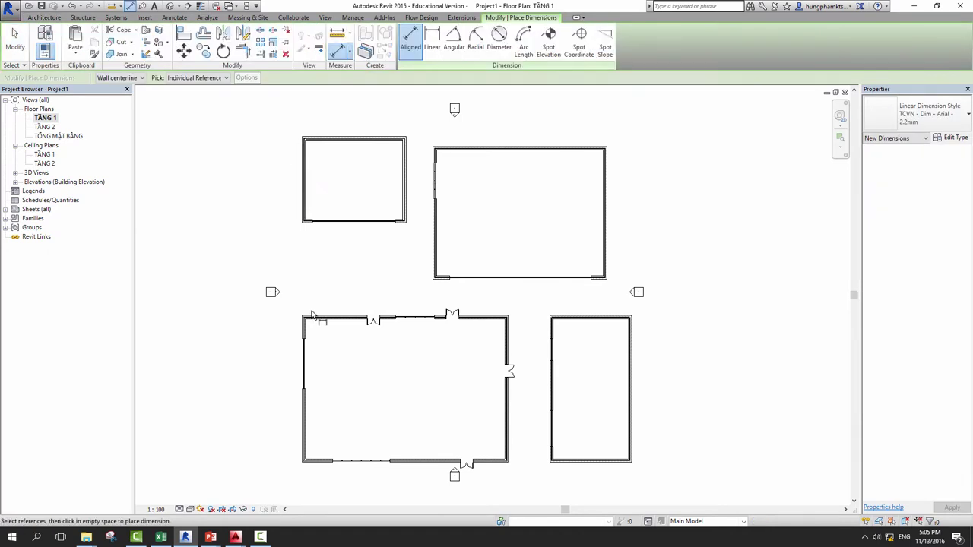
# Step: Dimension the width of the lower-left room with an aligned dimension
pyautogui.click(504, 343)
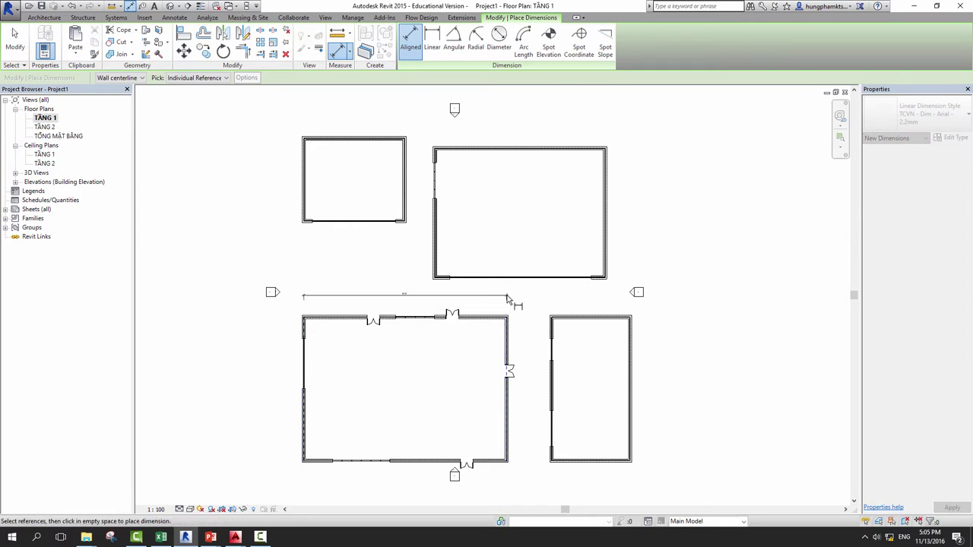
pyautogui.click(532, 295)
pyautogui.press('Escape')
pyautogui.press('Escape')
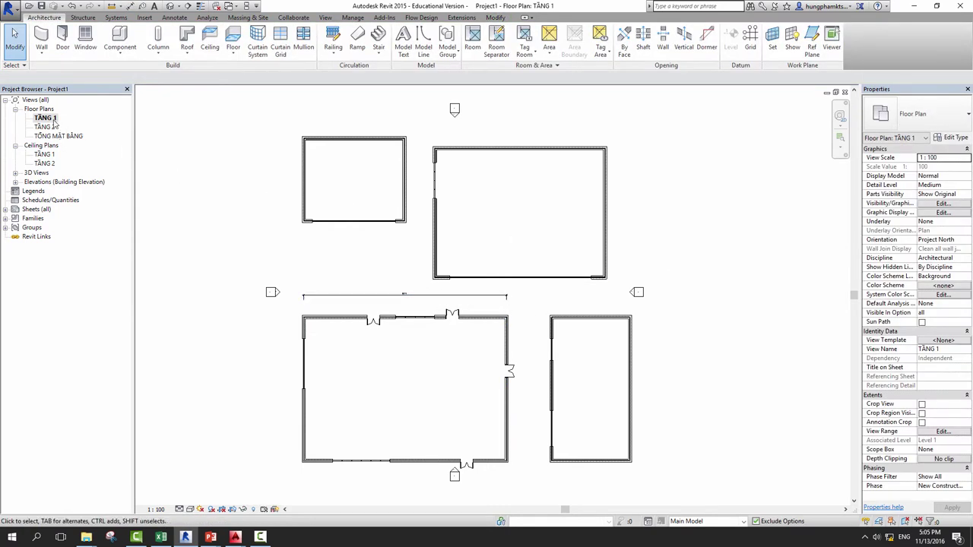
# Step: Duplicate TẦNG 1 as a new floor plan, then undo the duplicate
pyautogui.rightClick(52, 119)
pyautogui.click(228, 190)
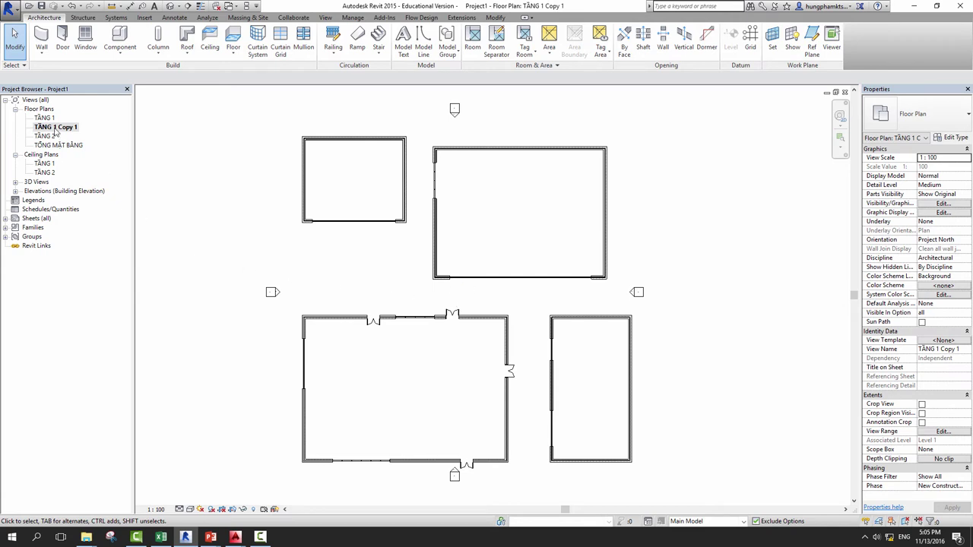
pyautogui.click(56, 130)
pyautogui.hotkey('ctrl', 'z')
# Step: Duplicate TẦNG 1 again, delete its copied dimension, then delete TẦNG 1 Copy 1
pyautogui.rightClick(53, 120)
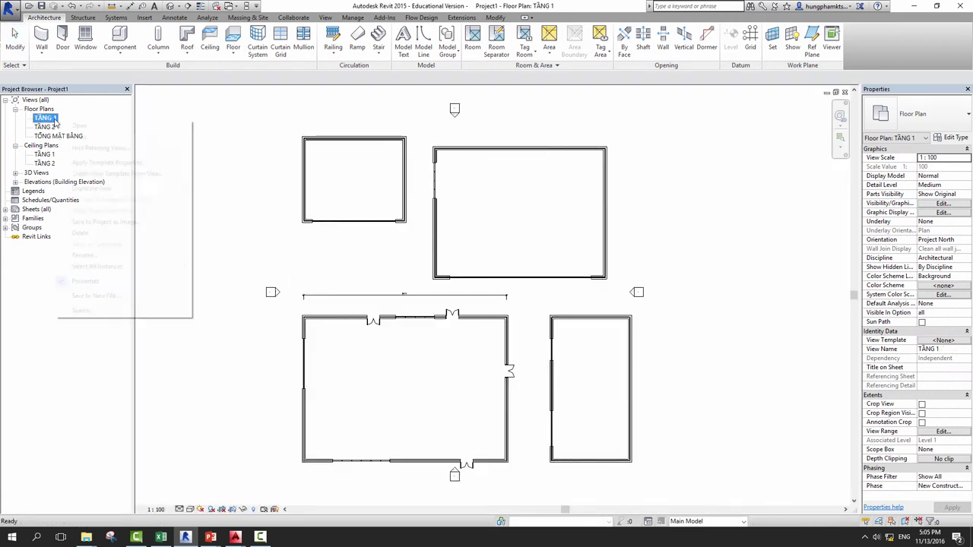
pyautogui.click(225, 199)
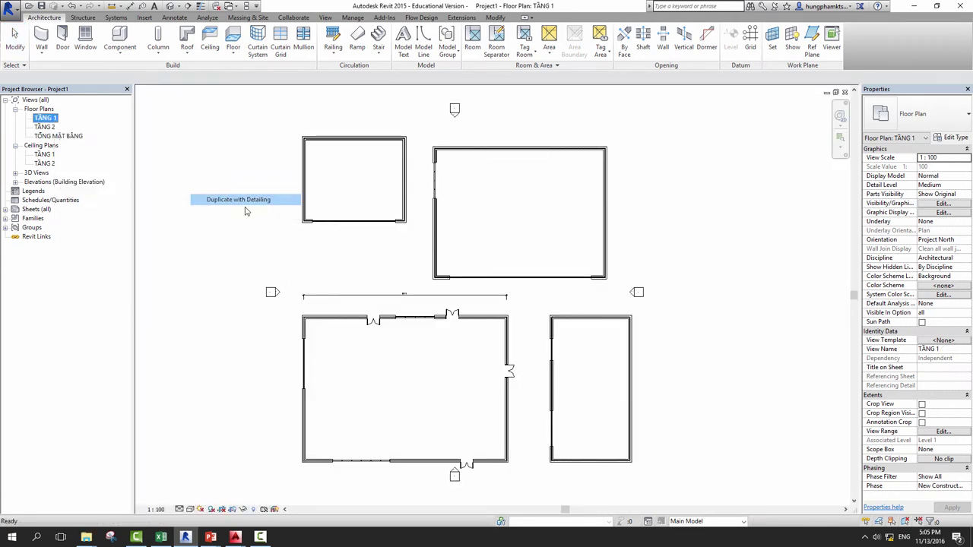
pyautogui.click(449, 303)
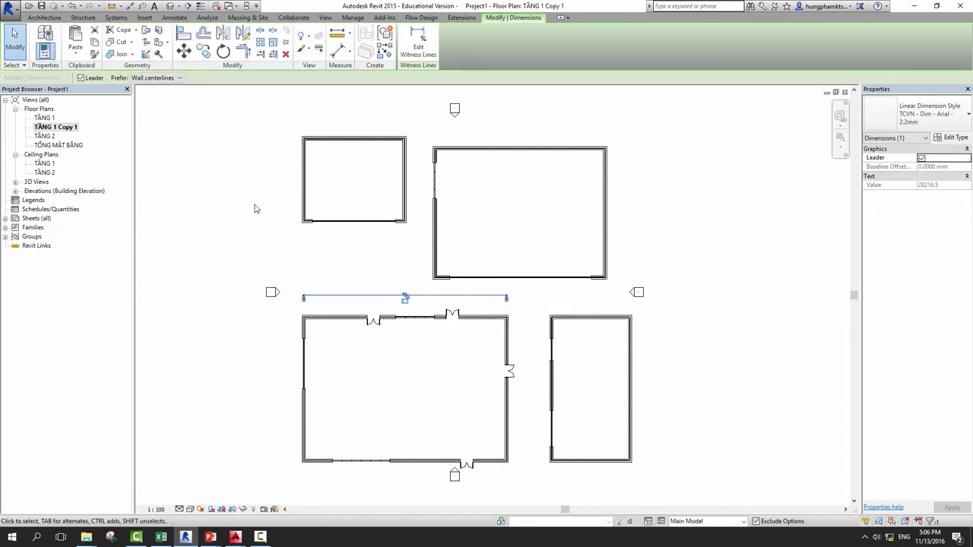
pyautogui.press('Delete')
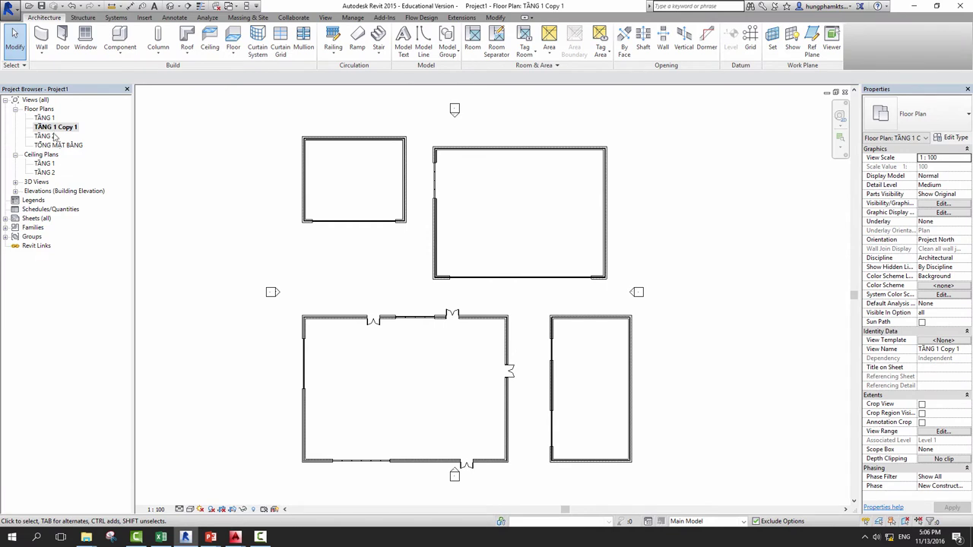
pyautogui.rightClick(52, 128)
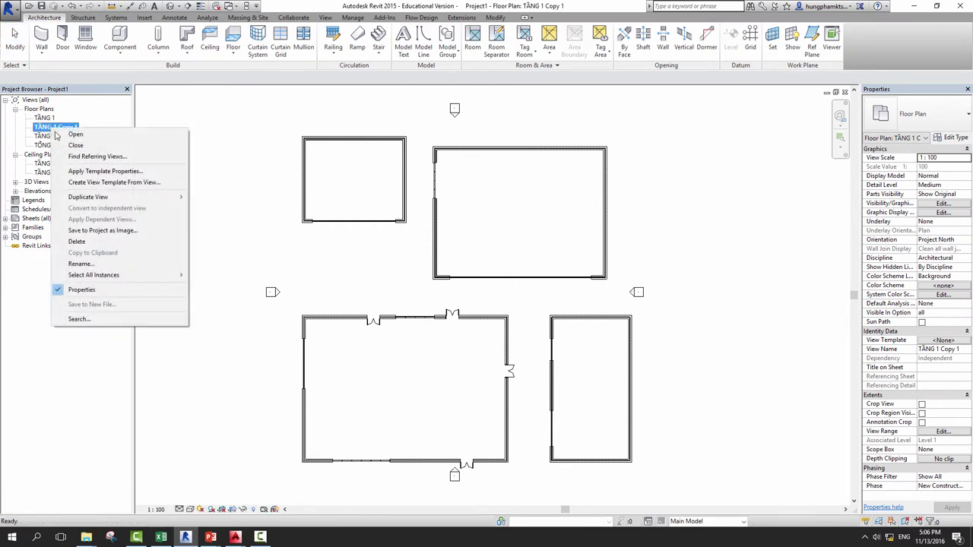
pyautogui.click(77, 242)
pyautogui.moveTo(88, 197)
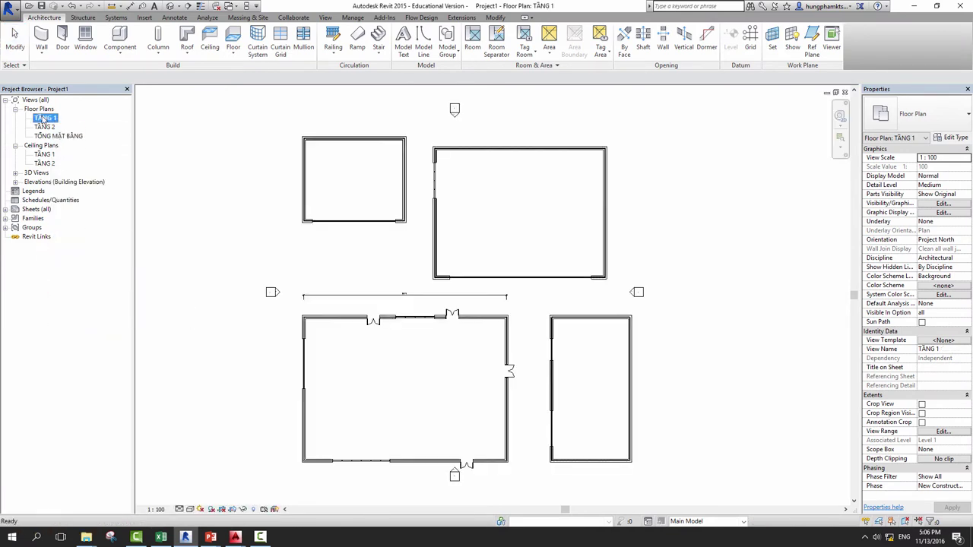
# Step: Duplicate TẦNG 1 without annotations as TẦNG 1 Copy 1 and check both views
pyautogui.rightClick(42, 117)
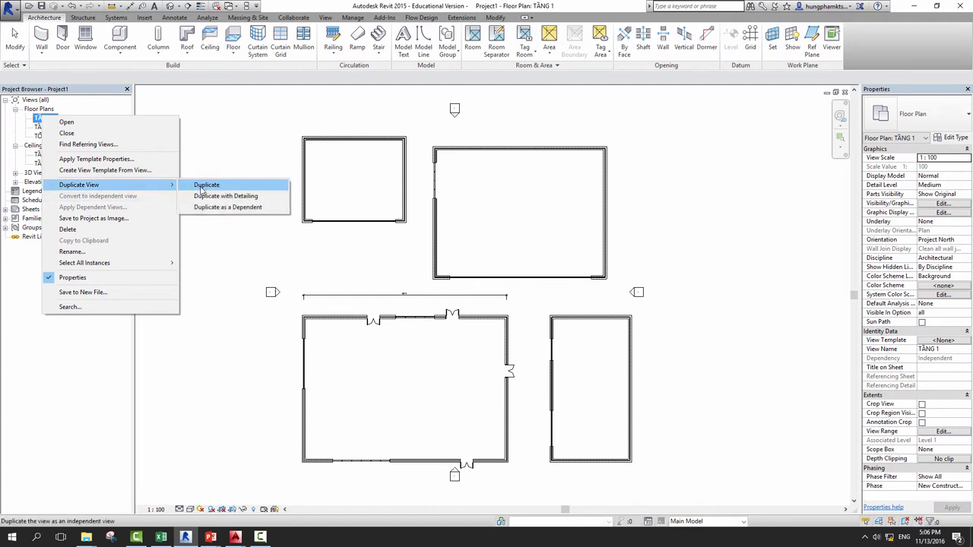
pyautogui.click(202, 188)
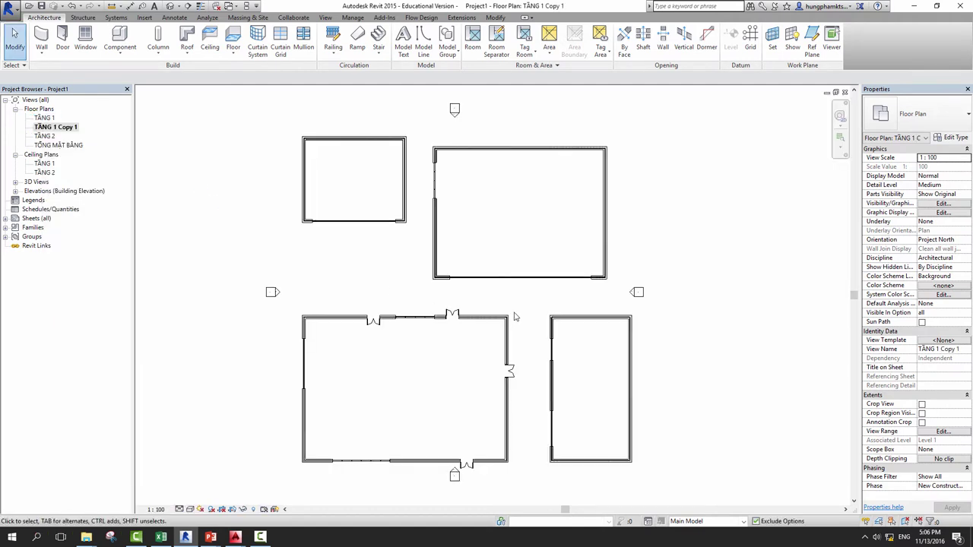
pyautogui.click(44, 120)
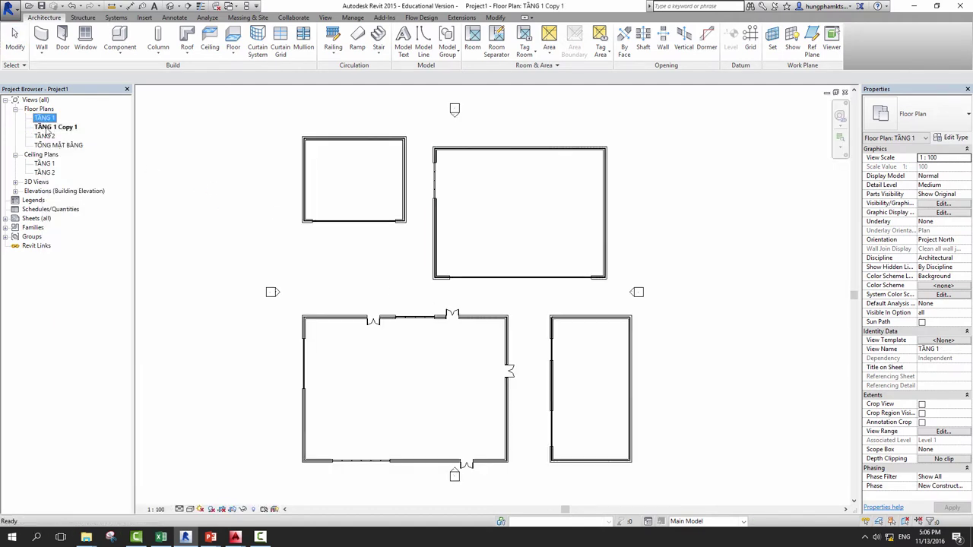
pyautogui.click(57, 127)
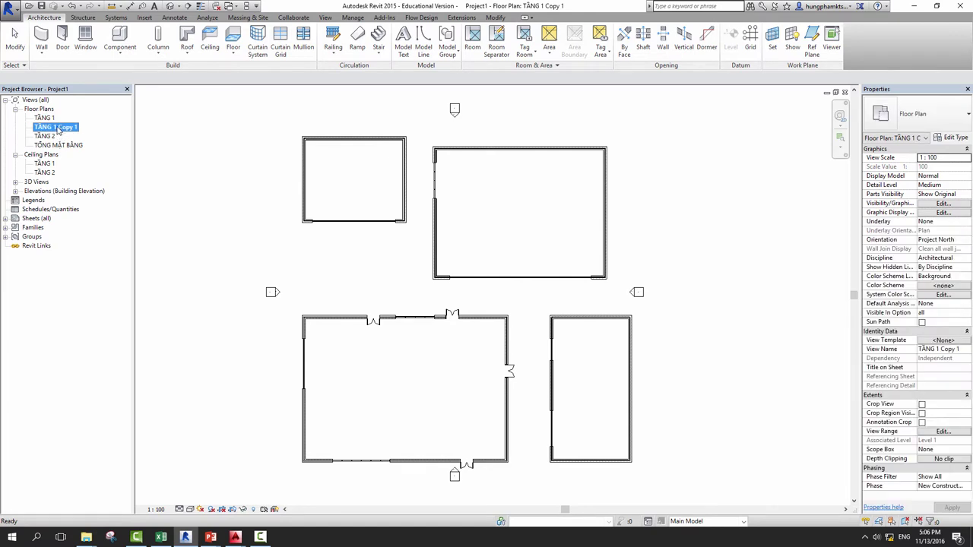
pyautogui.click(46, 118)
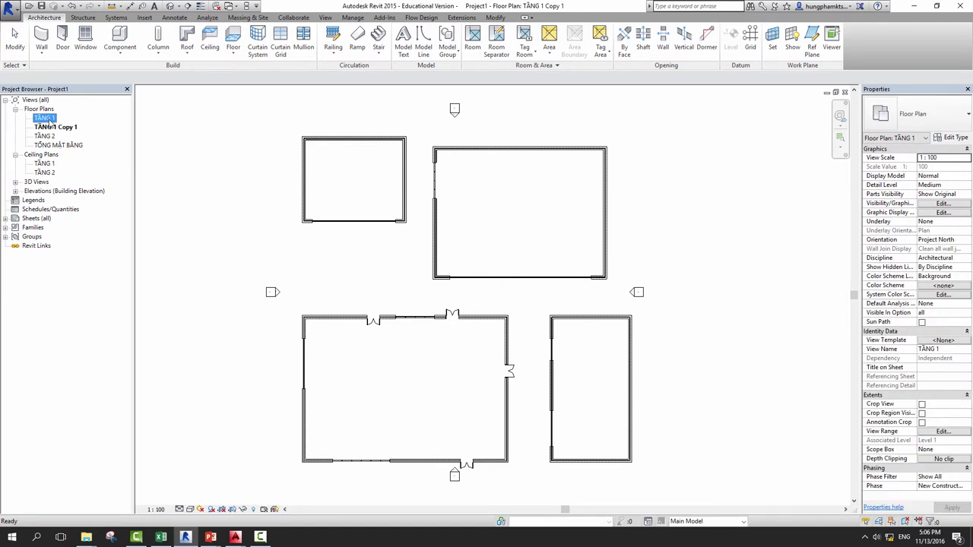
pyautogui.rightClick(49, 123)
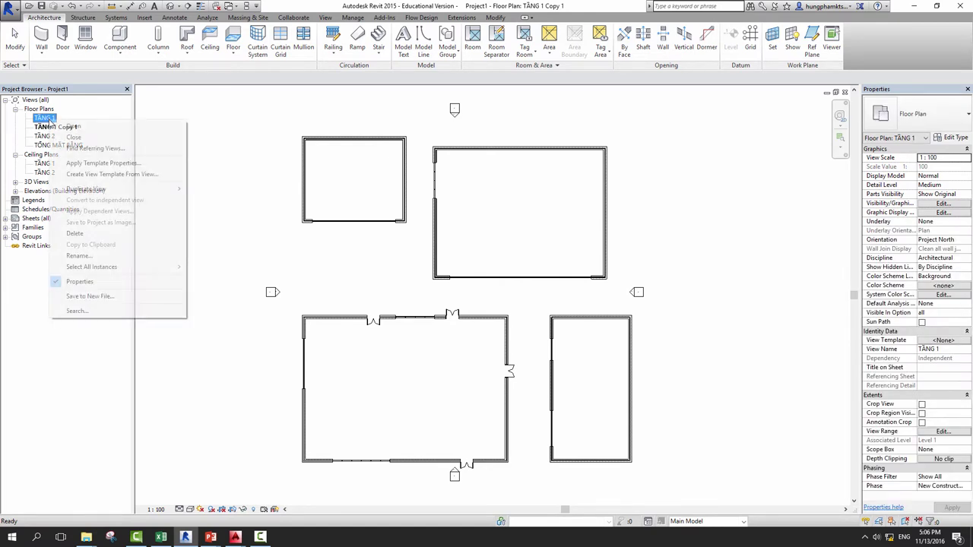
# Step: Rename the TẦNG 1 floor plan to TẦNG 1 - OP1
pyautogui.click(78, 256)
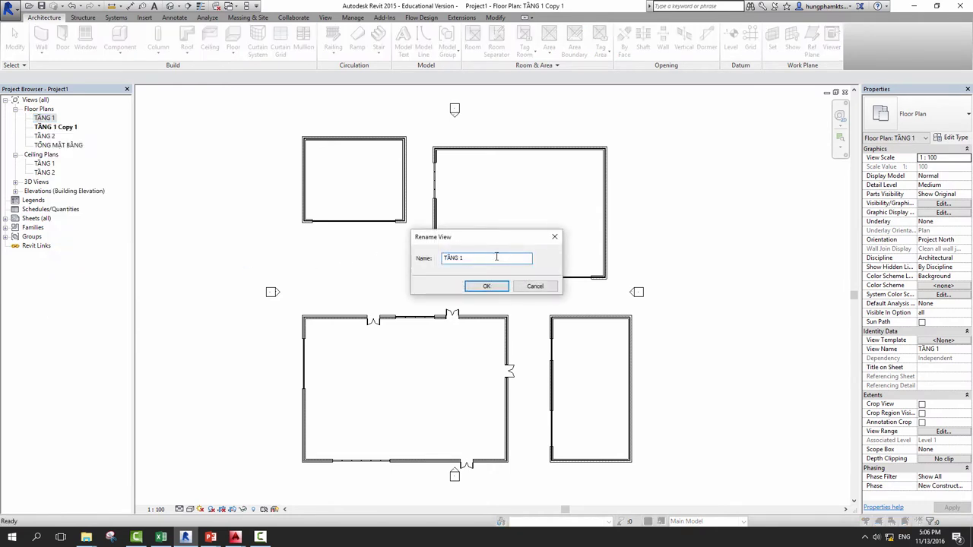
pyautogui.write('- ')
pyautogui.write('o')
pyautogui.press('BackSpace')
pyautogui.press('BackSpace')
pyautogui.write('OP')
pyautogui.write(' 1')
pyautogui.click(485, 287)
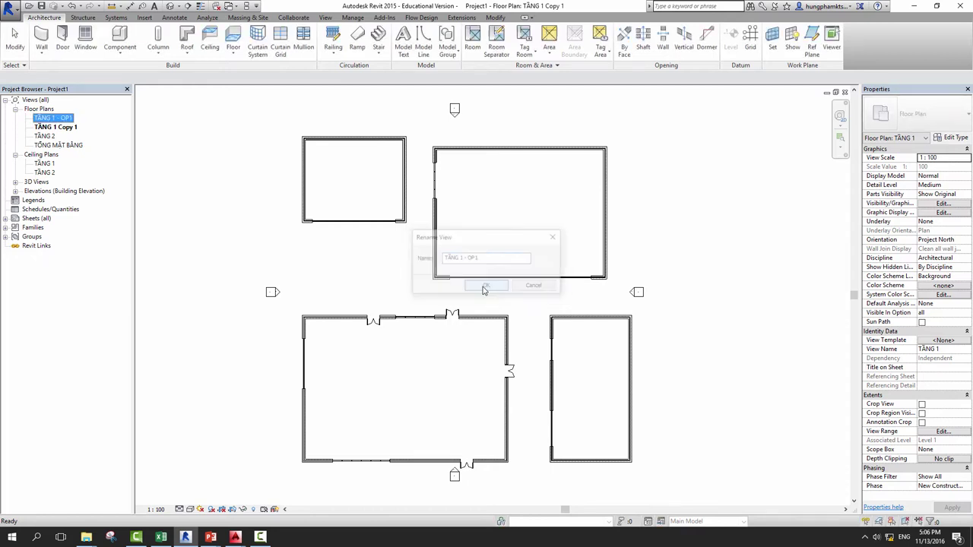
# Step: Rename TẦNG 1 Copy 1 to TẦNG 1 - OP2
pyautogui.click(65, 128)
pyautogui.rightClick(66, 131)
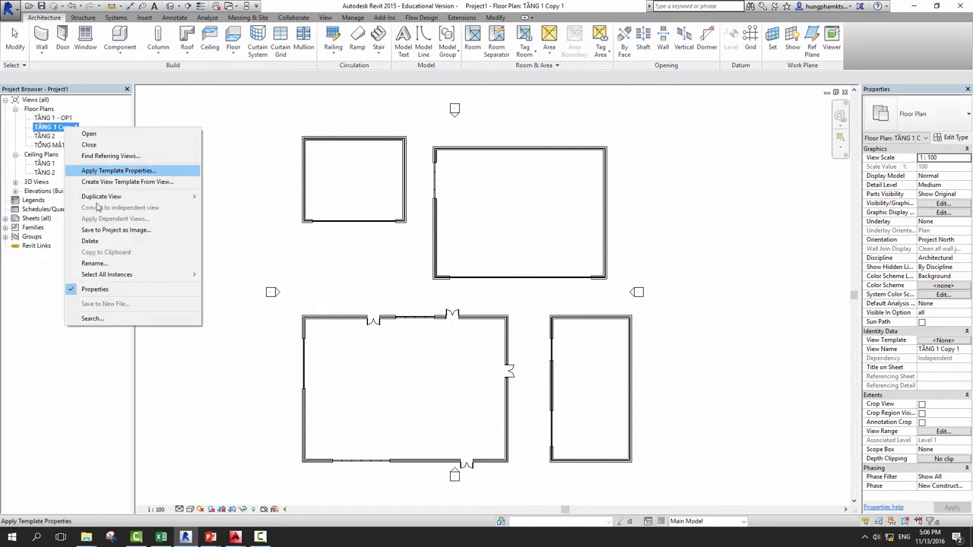
pyautogui.click(114, 263)
pyautogui.click(510, 259)
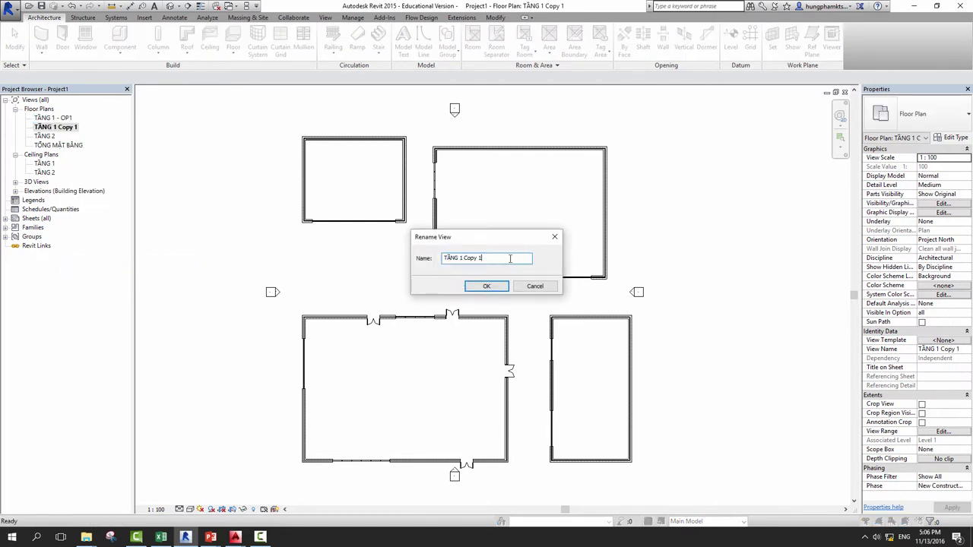
pyautogui.press('BackSpace')
pyautogui.press('BackSpace')
pyautogui.press('BackSpace')
pyautogui.press('BackSpace')
pyautogui.press('BackSpace')
pyautogui.write('-')
pyautogui.write(' OP')
pyautogui.press('Return')
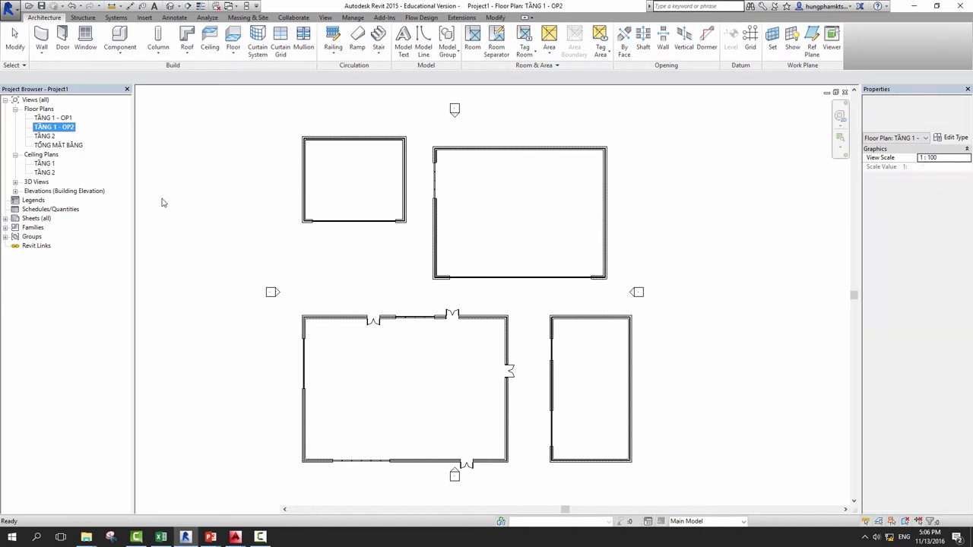
# Step: Open both option floor plans, then the default 3D view
pyautogui.doubleClick(57, 118)
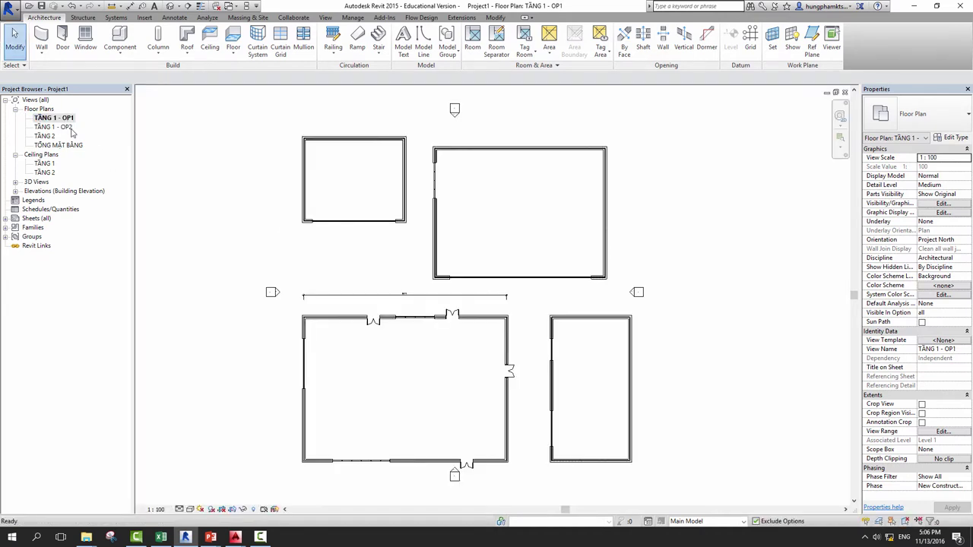
pyautogui.doubleClick(64, 127)
pyautogui.click(70, 118)
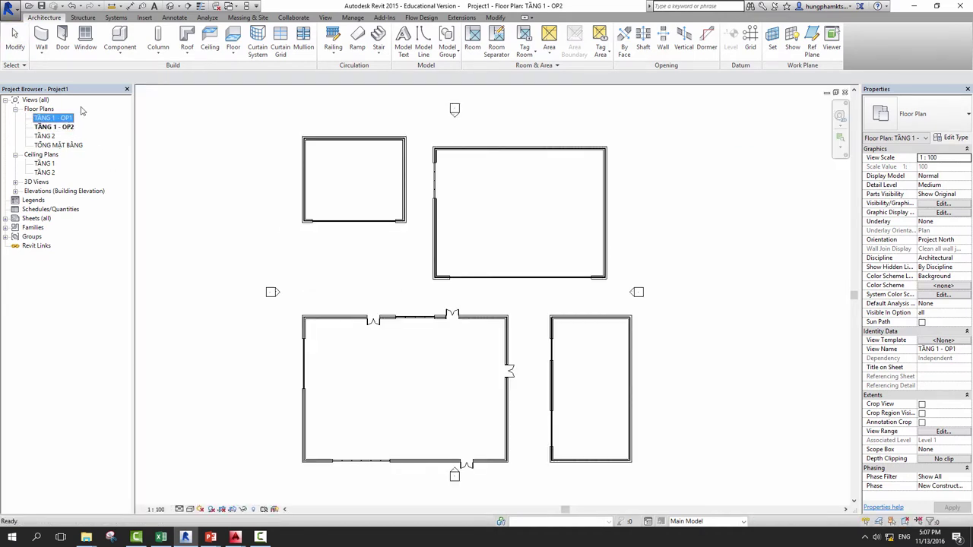
pyautogui.click(168, 6)
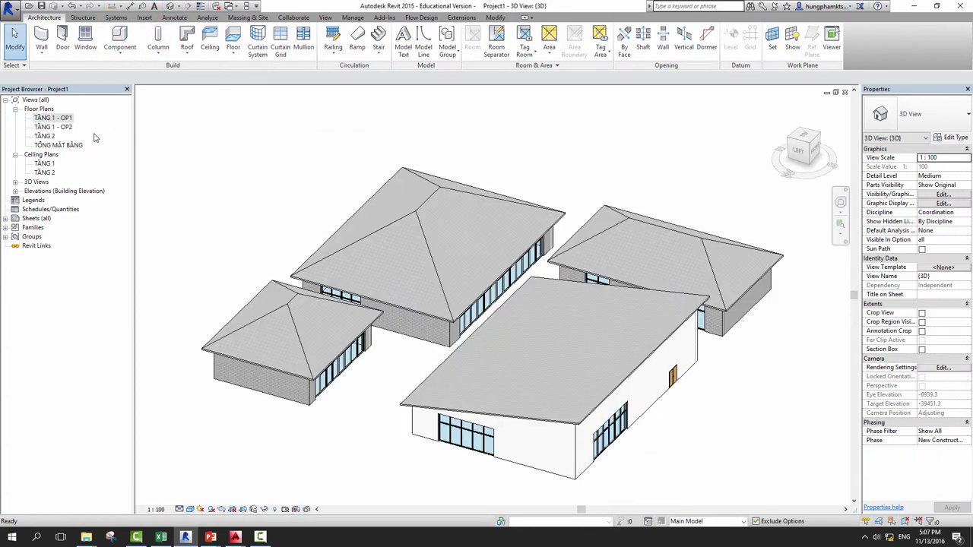
# Step: Expand 3D Views and duplicate the {3D} view
pyautogui.click(34, 182)
pyautogui.click(15, 183)
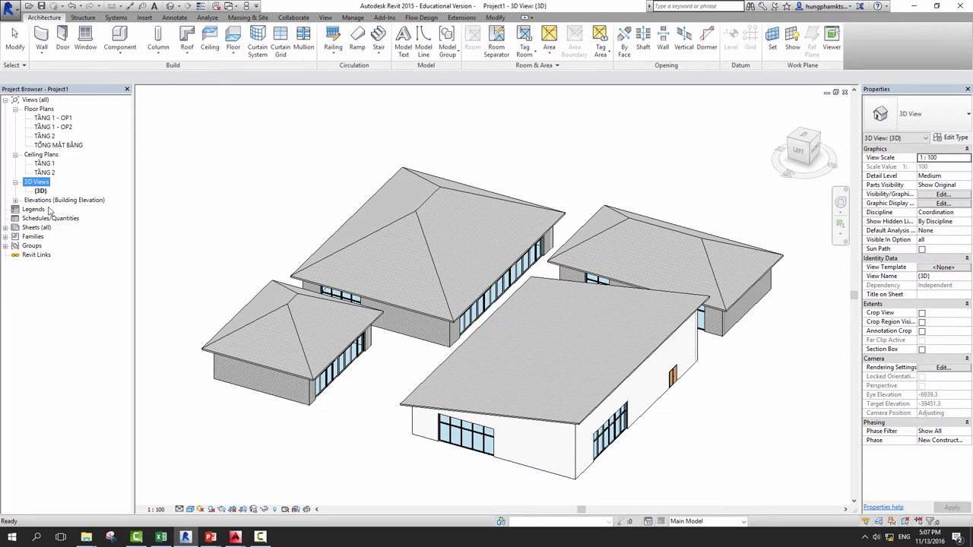
pyautogui.click(42, 193)
pyautogui.rightClick(41, 192)
pyautogui.moveTo(81, 266)
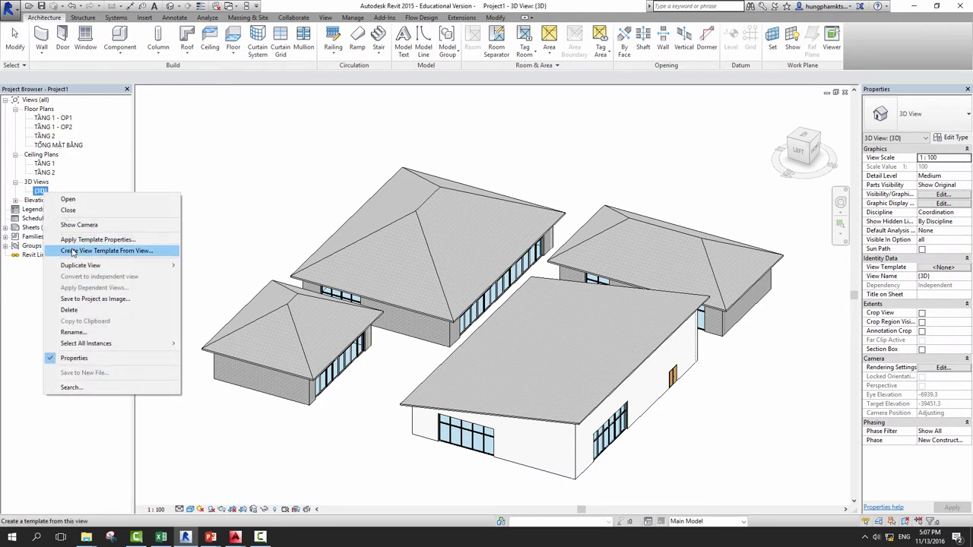
pyautogui.click(200, 268)
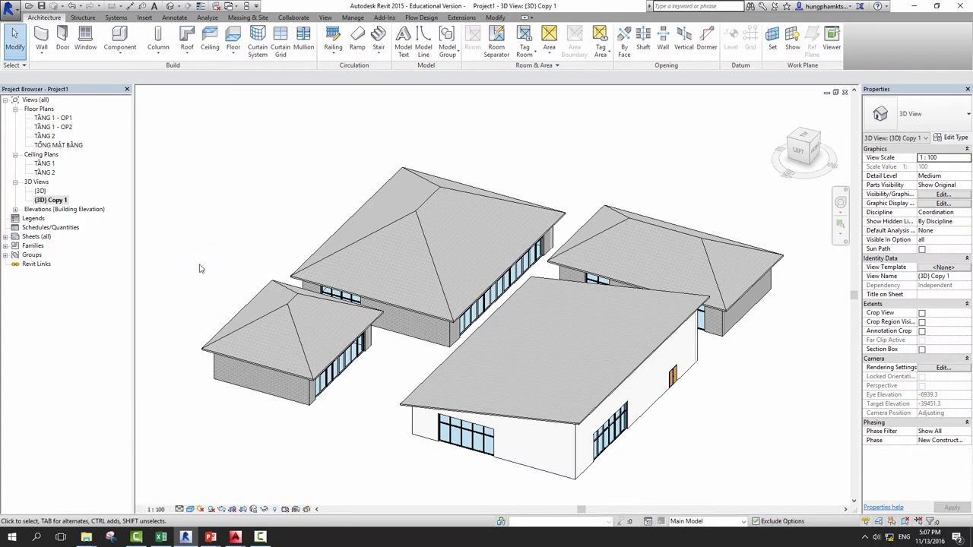
# Step: Rename {3D} Copy 1 to 3D OP 1
pyautogui.rightClick(62, 200)
pyautogui.click(91, 340)
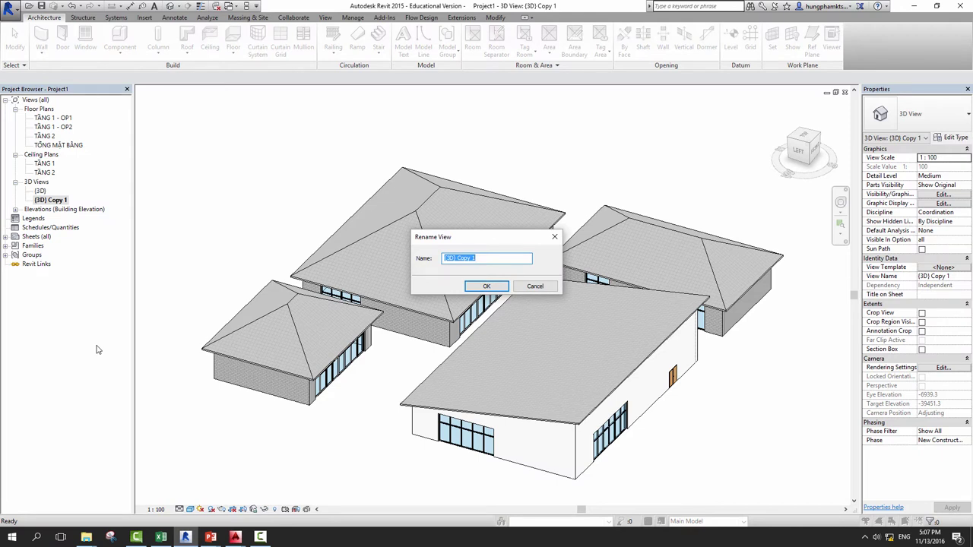
pyautogui.write('3D ')
pyautogui.write('OPTI')
pyautogui.press('BackSpace')
pyautogui.press('Return')
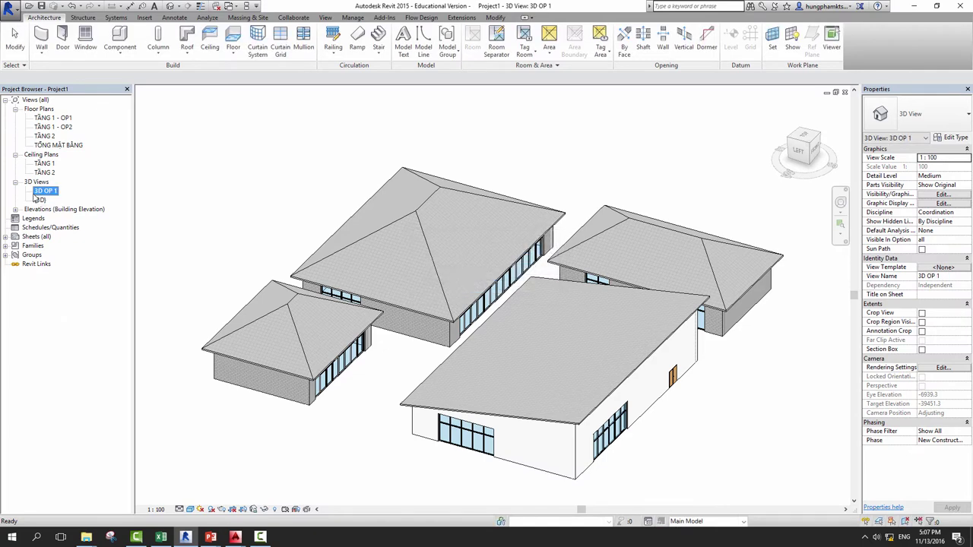
# Step: Rename the original {3D} view to 3D OP 2
pyautogui.click(41, 201)
pyautogui.rightClick(43, 206)
pyautogui.click(76, 348)
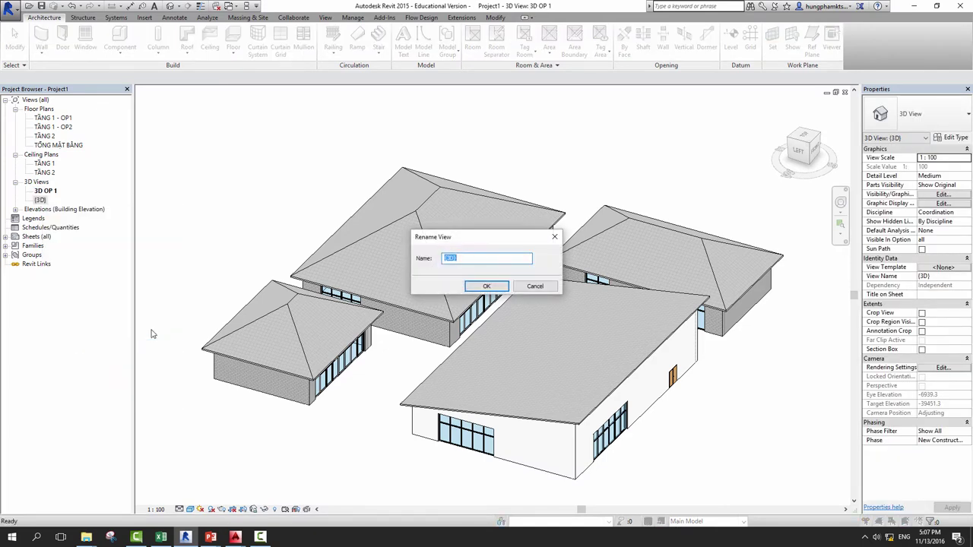
pyautogui.write('3D')
pyautogui.press('Return')
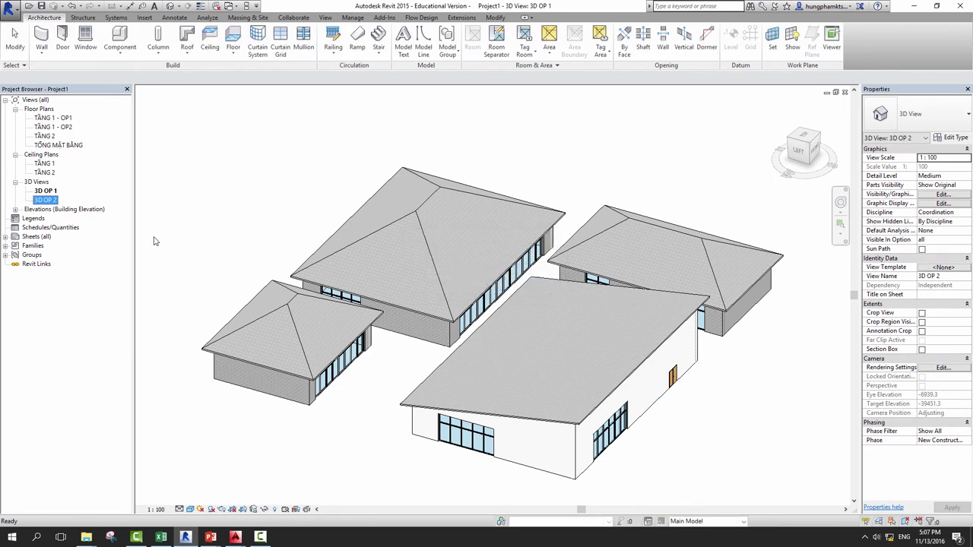
pyautogui.click(217, 222)
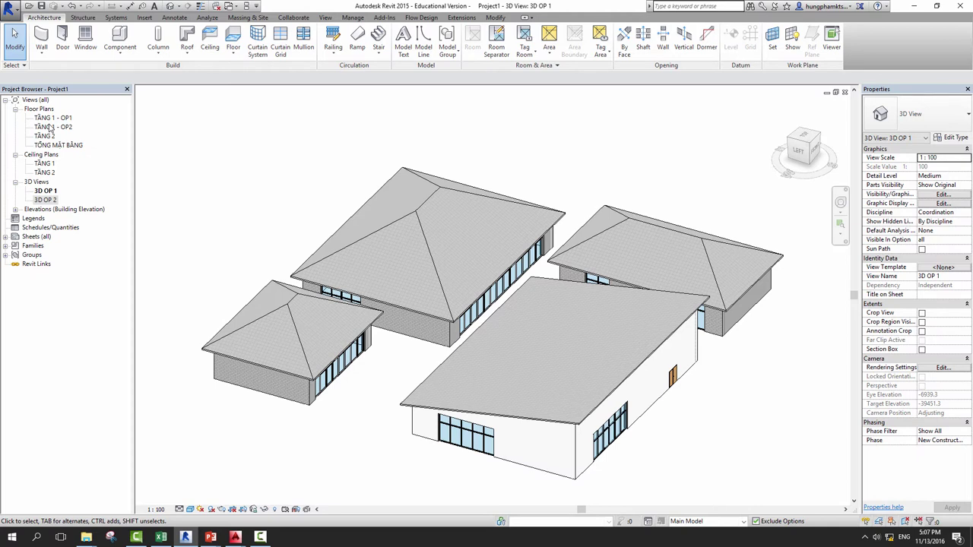
# Step: Inspect the TẦNG 1 - OP2 plan menu and the elevations group without changes
pyautogui.rightClick(51, 129)
pyautogui.moveTo(86, 193)
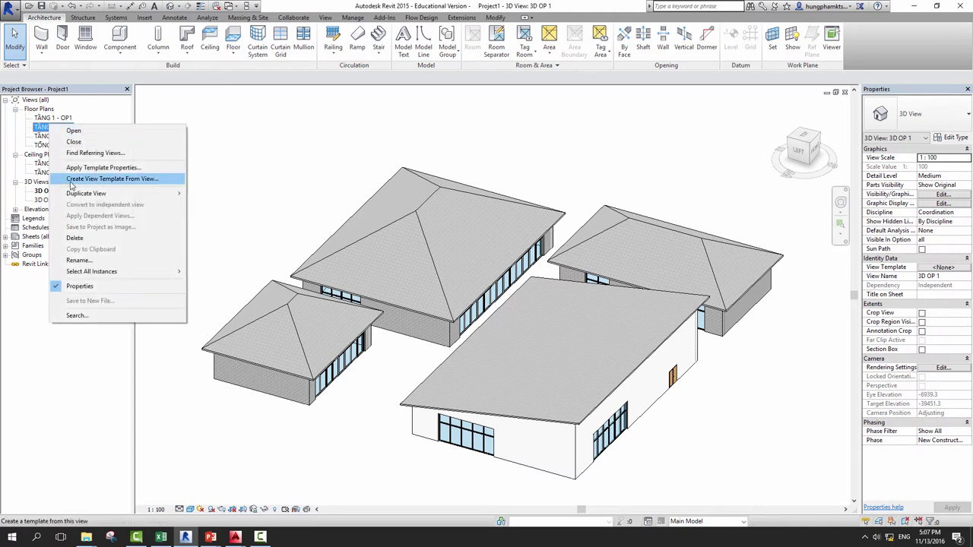
pyautogui.click(251, 164)
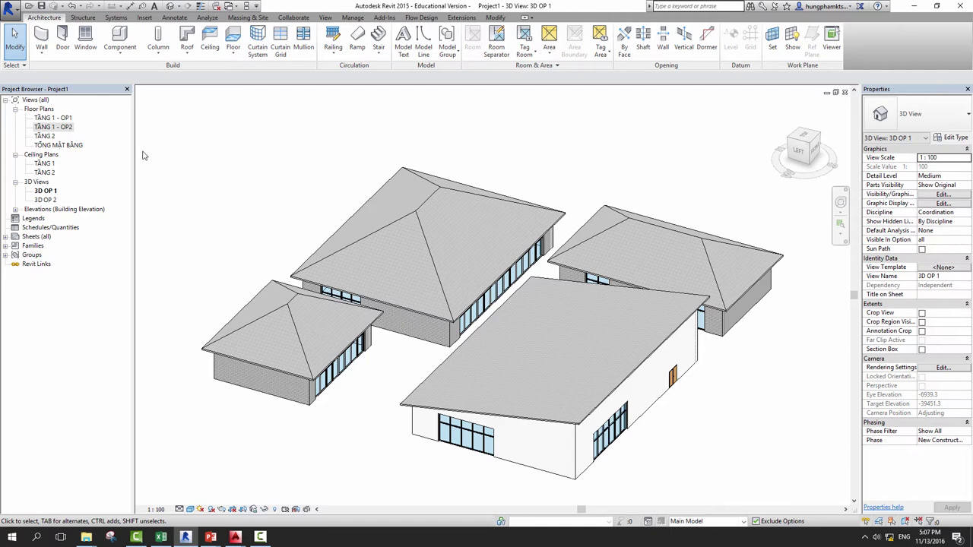
pyautogui.click(25, 208)
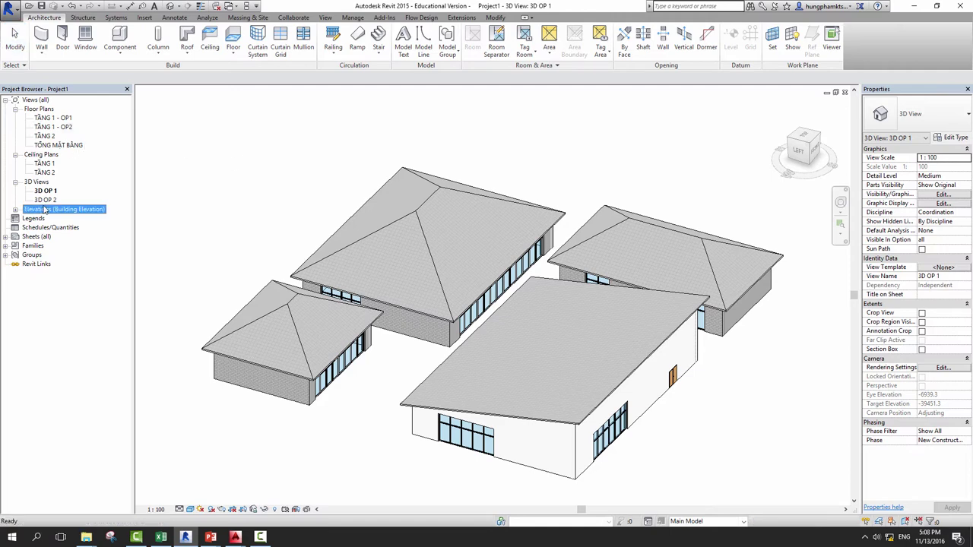
# Step: Select ceiling plans TẦNG 1 and TẦNG 2, then switch to the View tab
pyautogui.click(45, 165)
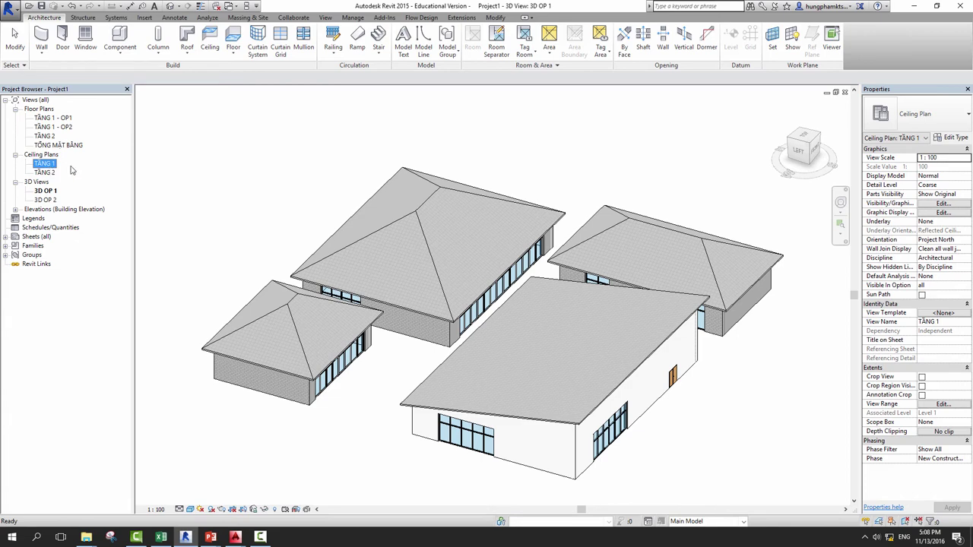
pyautogui.click(183, 180)
pyautogui.click(47, 166)
pyautogui.click(47, 173)
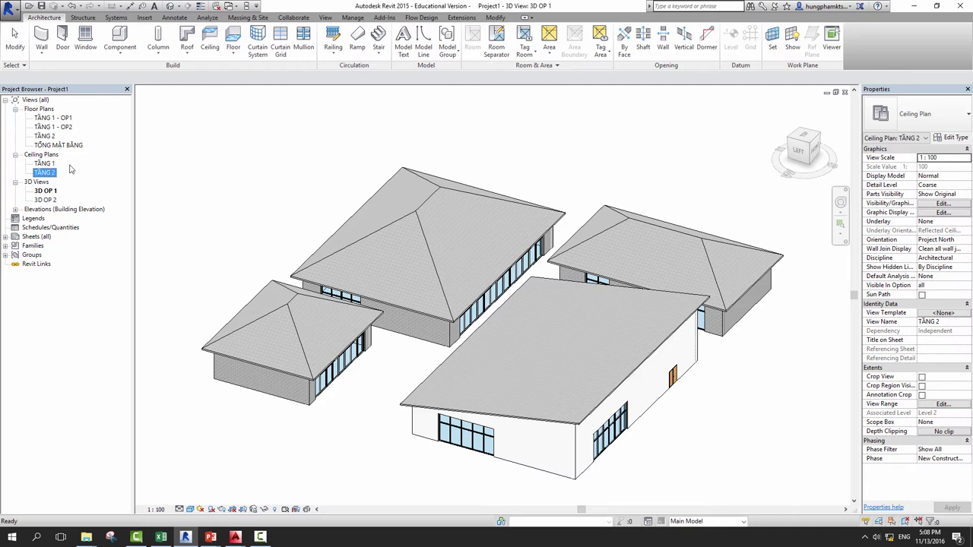
pyautogui.click(325, 17)
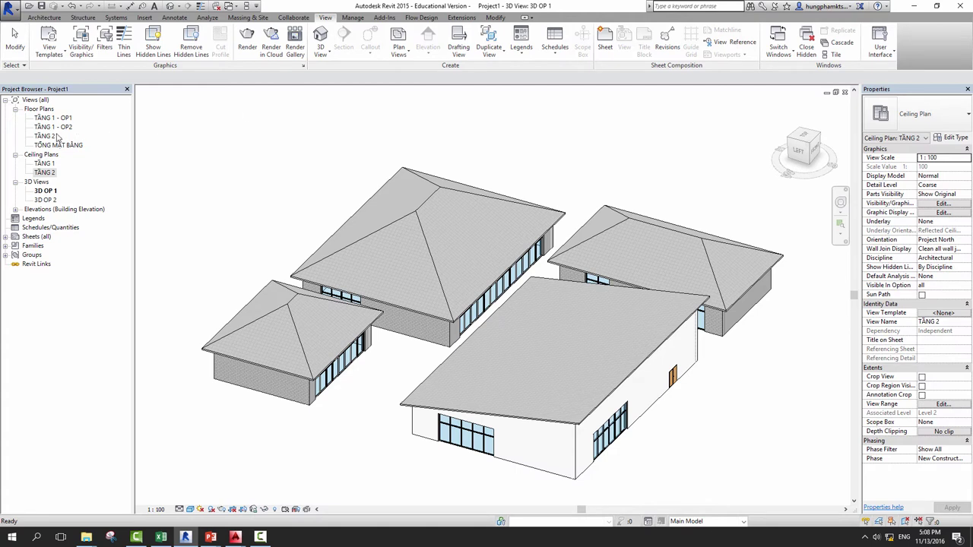
# Step: Begin new reflected ceiling plans for both Level 1 and Level 2 with duplicates allowed, reaching Ceiling Plan type properties
pyautogui.click(408, 58)
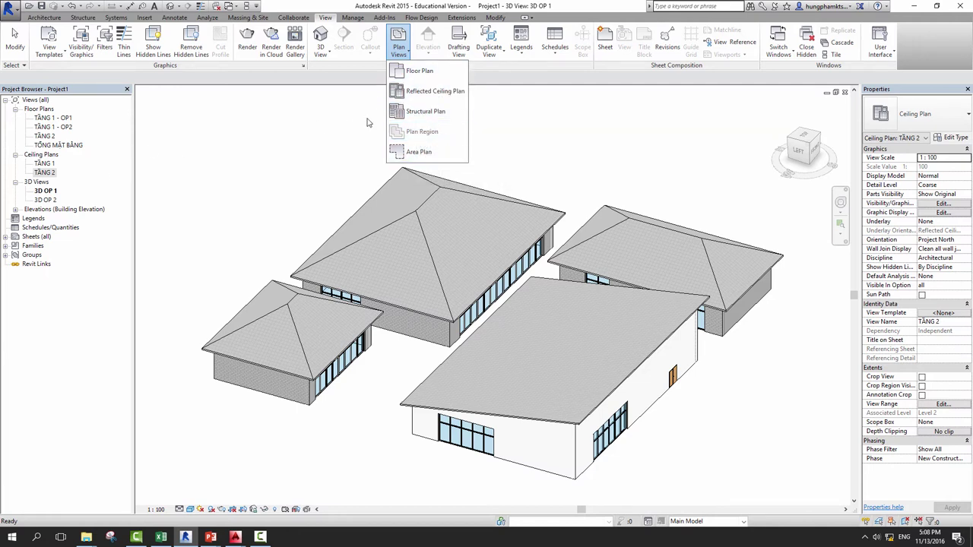
pyautogui.click(436, 92)
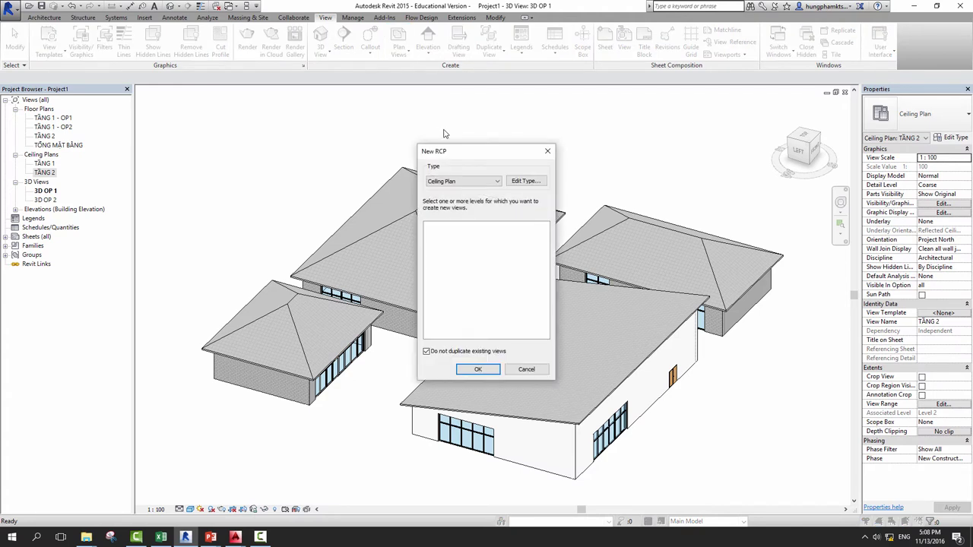
pyautogui.click(427, 352)
pyautogui.click(444, 227)
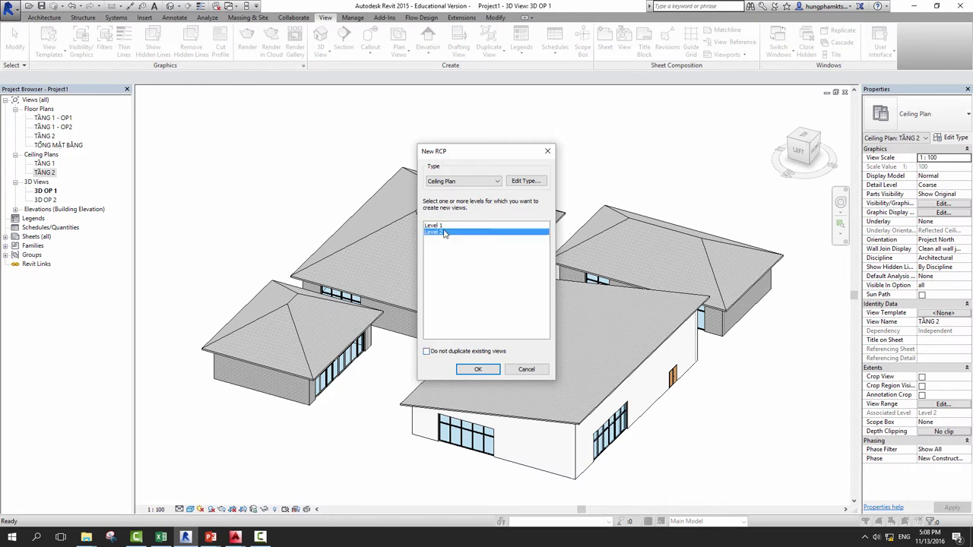
pyautogui.click(445, 233)
pyautogui.click(447, 226)
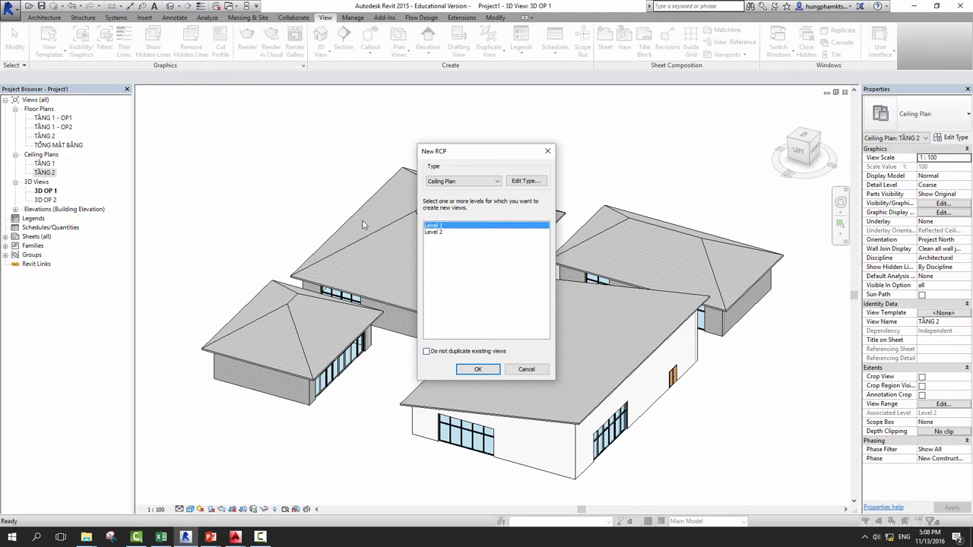
pyautogui.keyDown('ctrl'); pyautogui.click(432, 233); pyautogui.keyUp('ctrl')
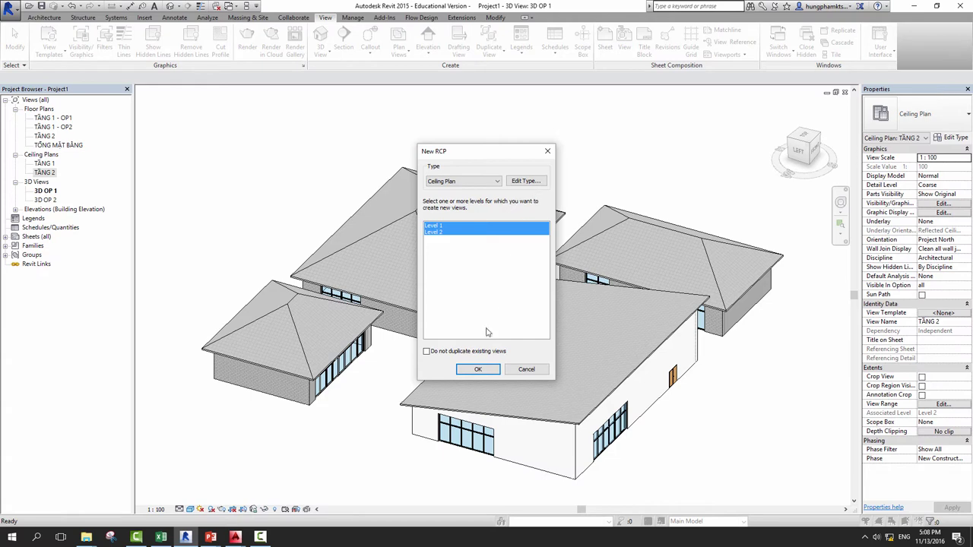
pyautogui.click(526, 181)
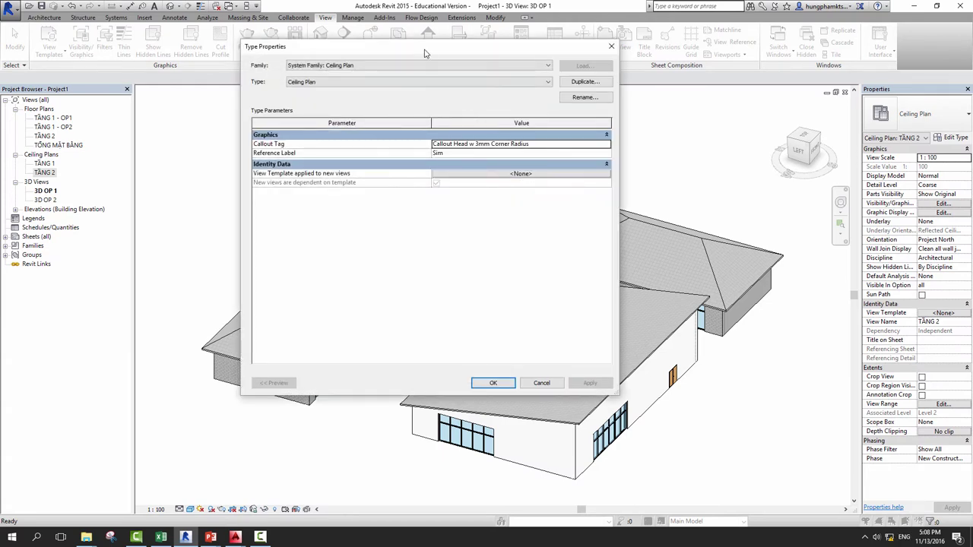
# Step: Duplicate the Ceiling Plan view type as 'Ceiling Plans - Option 1' and accept it
pyautogui.moveTo(425, 53); pyautogui.dragTo(649, 55)
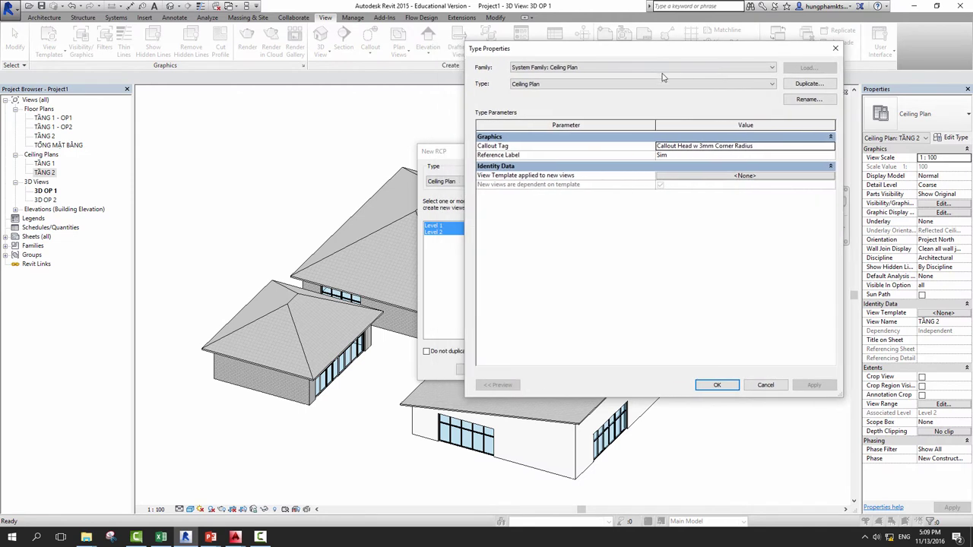
pyautogui.click(575, 85)
pyautogui.click(575, 87)
pyautogui.click(560, 85)
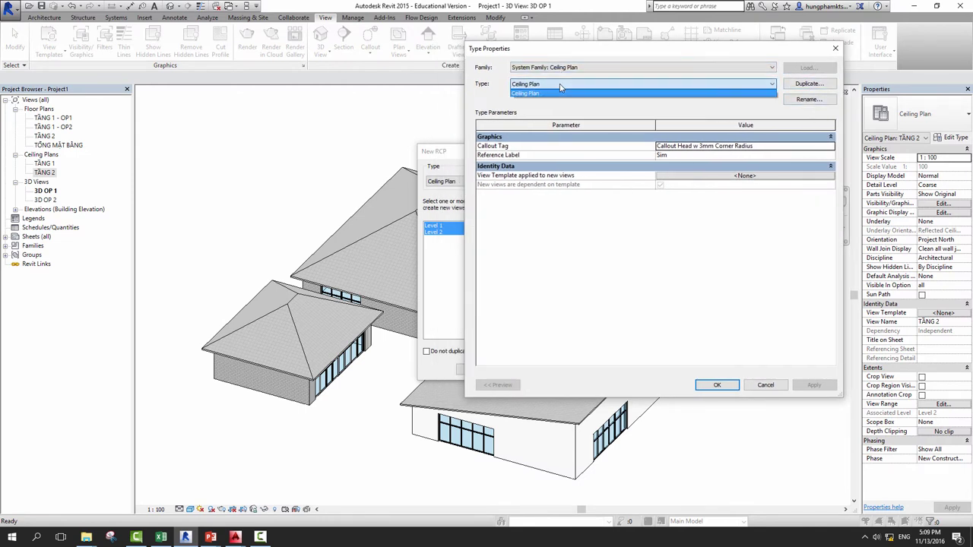
pyautogui.click(560, 91)
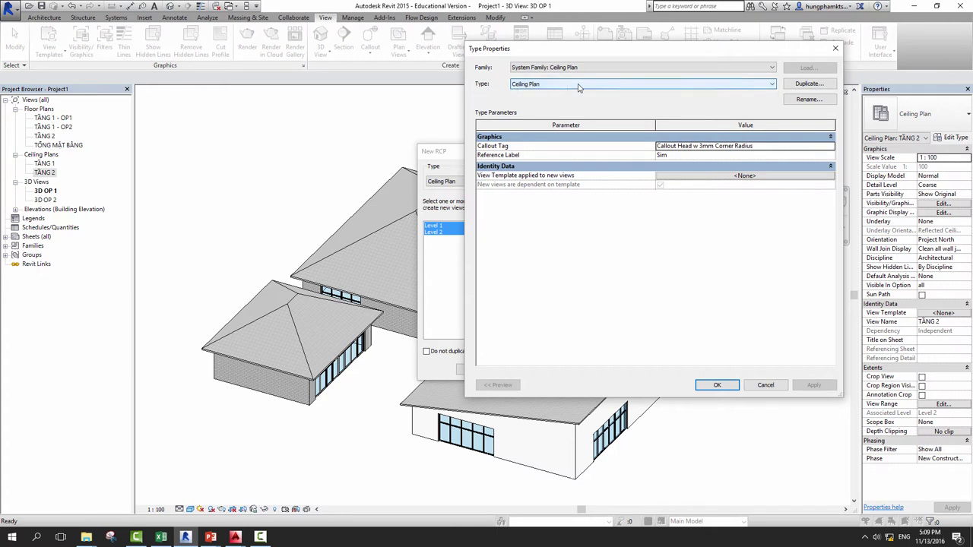
pyautogui.click(808, 84)
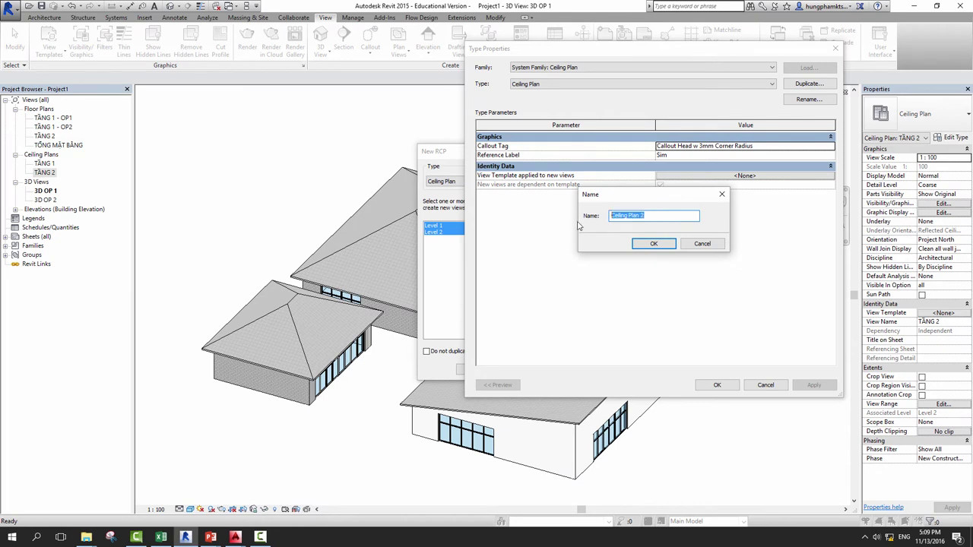
pyautogui.write('CE')
pyautogui.press('Return')
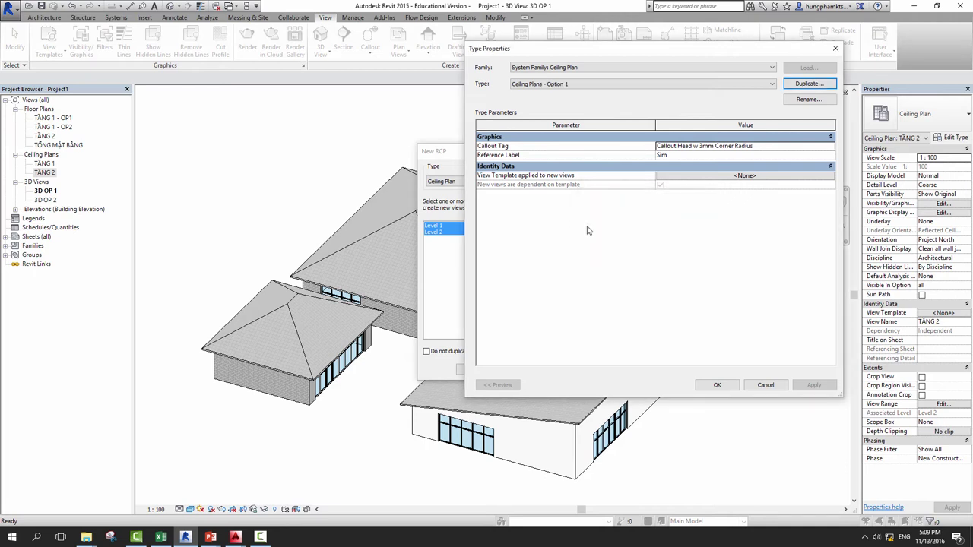
pyautogui.click(715, 386)
# Step: Create the Level 1 and Level 2 ceiling plans and expand the Ceiling Plans (Option 1) node
pyautogui.click(494, 184)
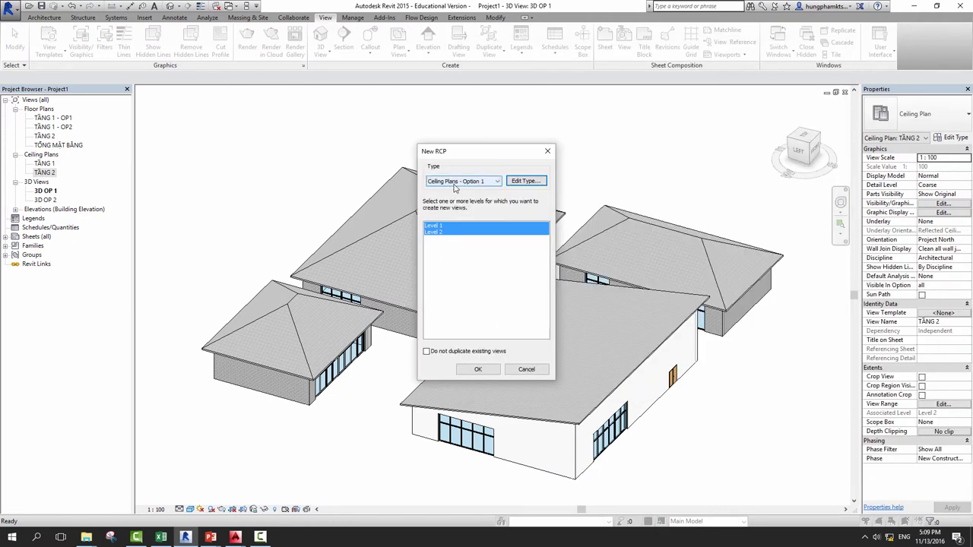
pyautogui.click(454, 195)
pyautogui.click(483, 371)
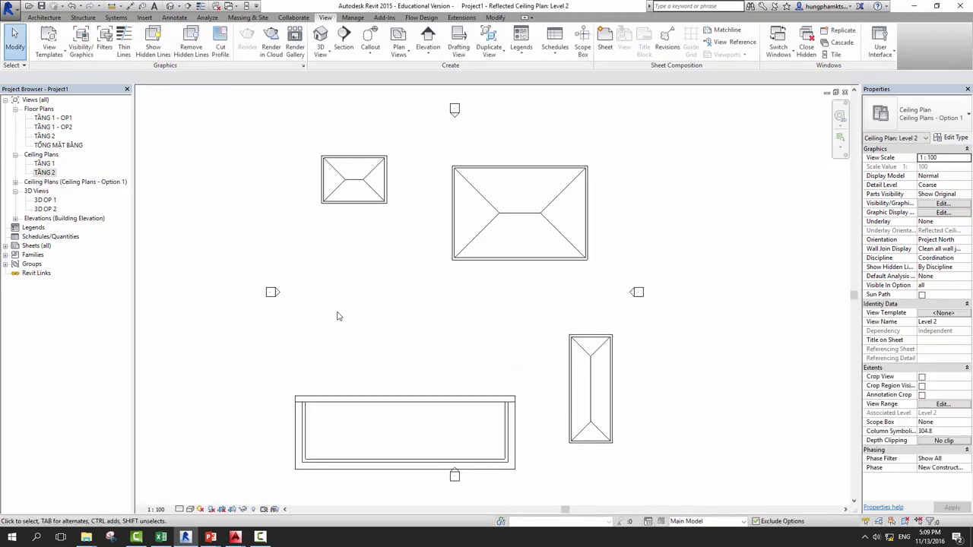
pyautogui.click(16, 183)
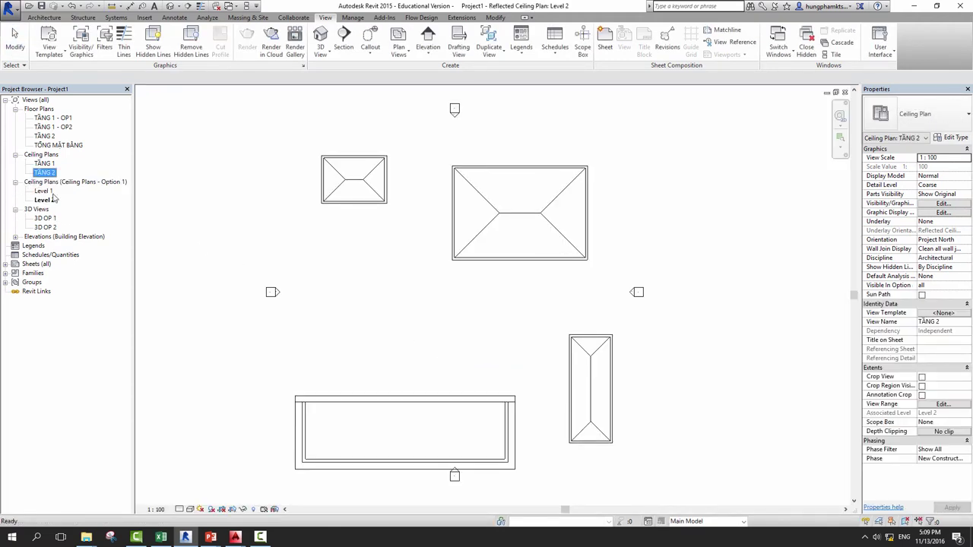
pyautogui.click(52, 199)
pyautogui.click(64, 185)
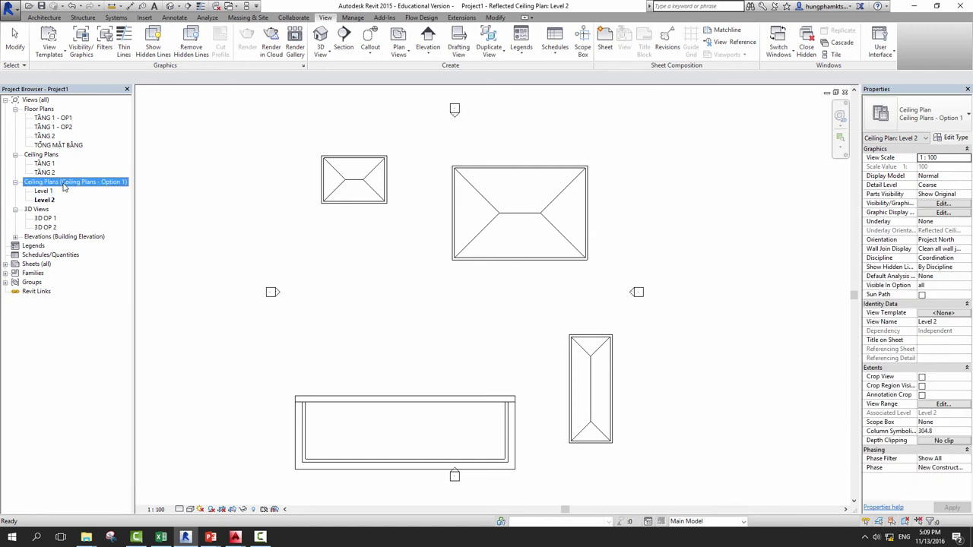
# Step: Open the Level 1 Option 1 ceiling plan and select the ceiling plan entries in the Project Browser
pyautogui.doubleClick(47, 193)
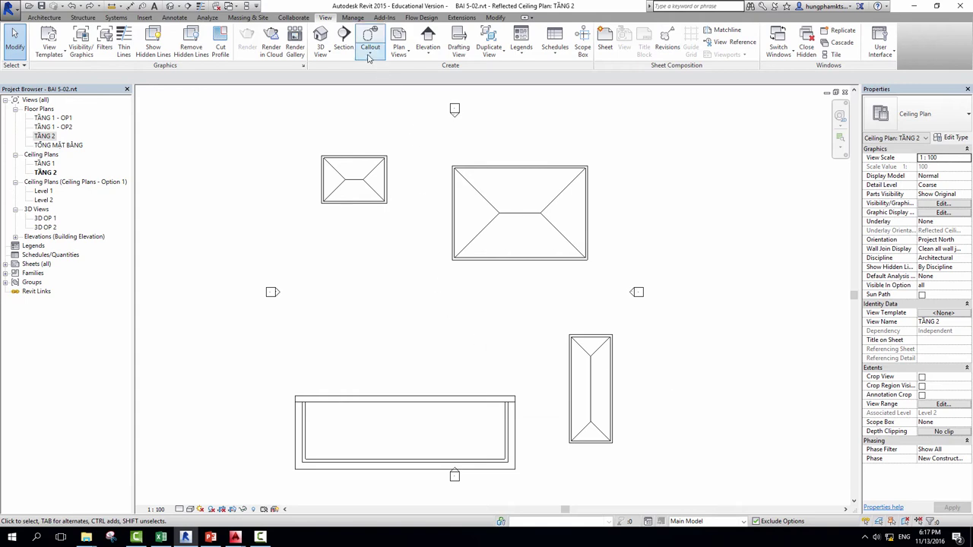
pyautogui.click(402, 60)
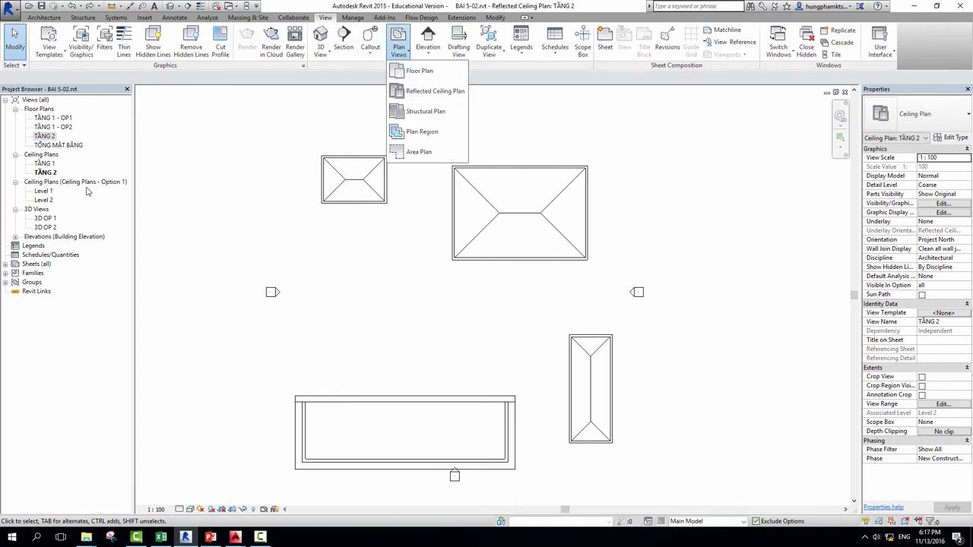
pyautogui.click(80, 186)
pyautogui.click(80, 191)
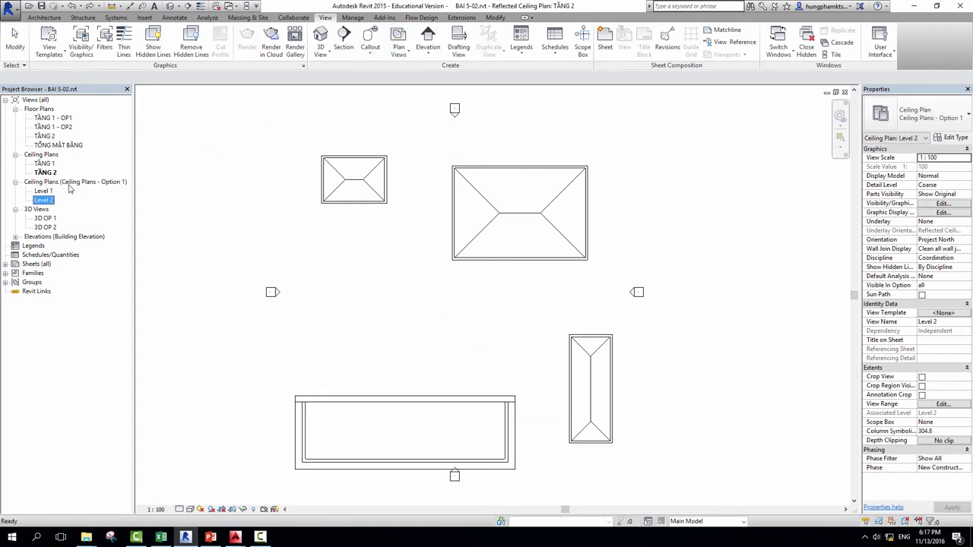
pyautogui.click(80, 185)
pyautogui.click(47, 192)
pyautogui.click(76, 185)
pyautogui.click(44, 155)
pyautogui.click(44, 164)
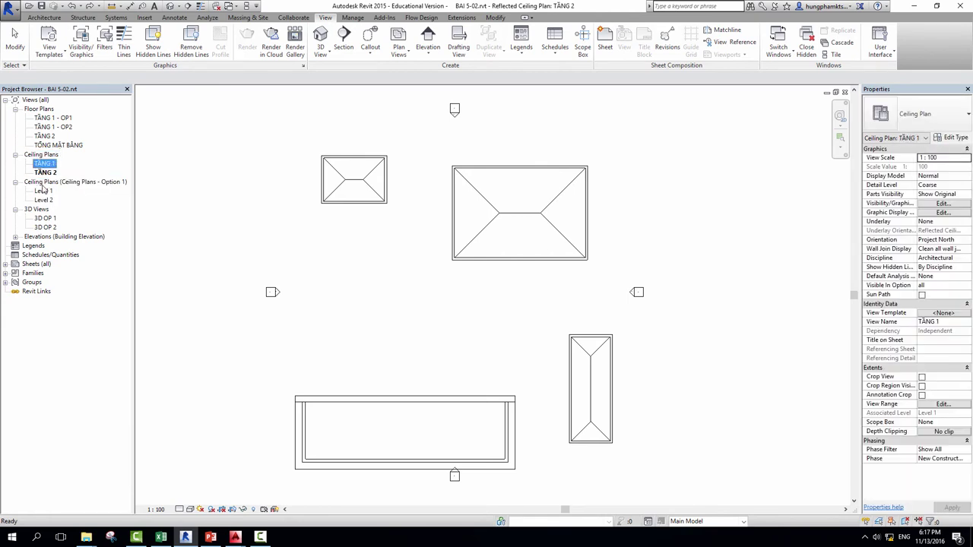
pyautogui.click(43, 191)
pyautogui.click(44, 164)
# Step: Rename the existing ceiling plans to TẦNG 1 OP2 and TẦNG 2 OP 2
pyautogui.rightClick(44, 163)
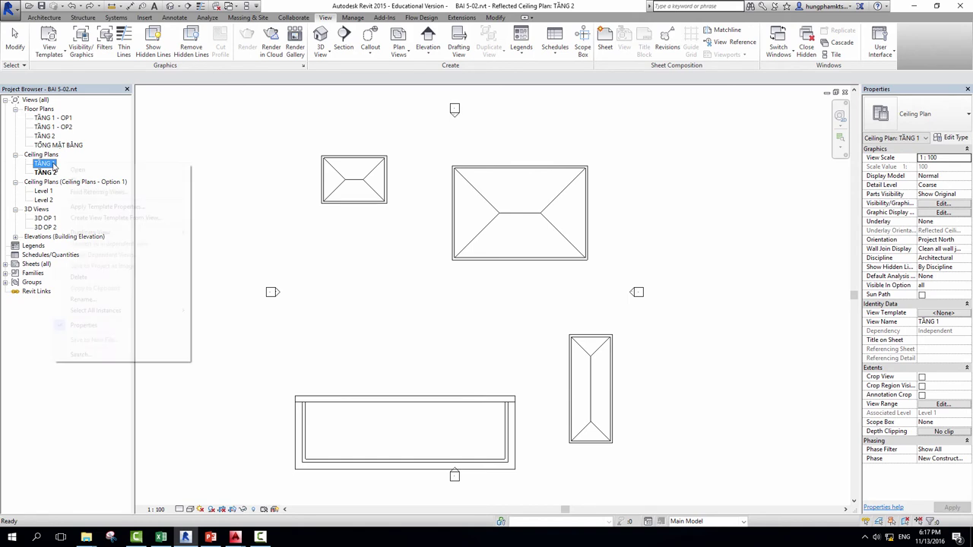
pyautogui.click(139, 299)
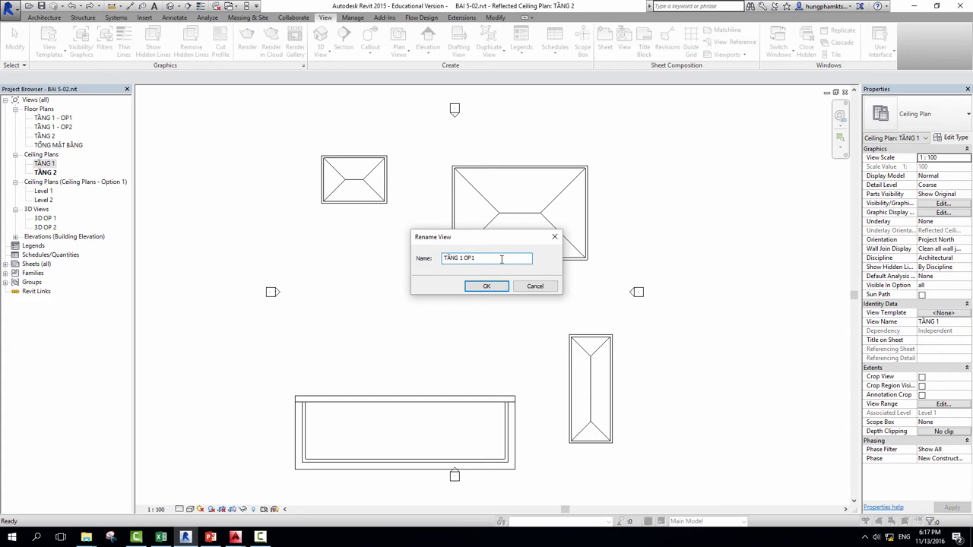
pyautogui.press('Return')
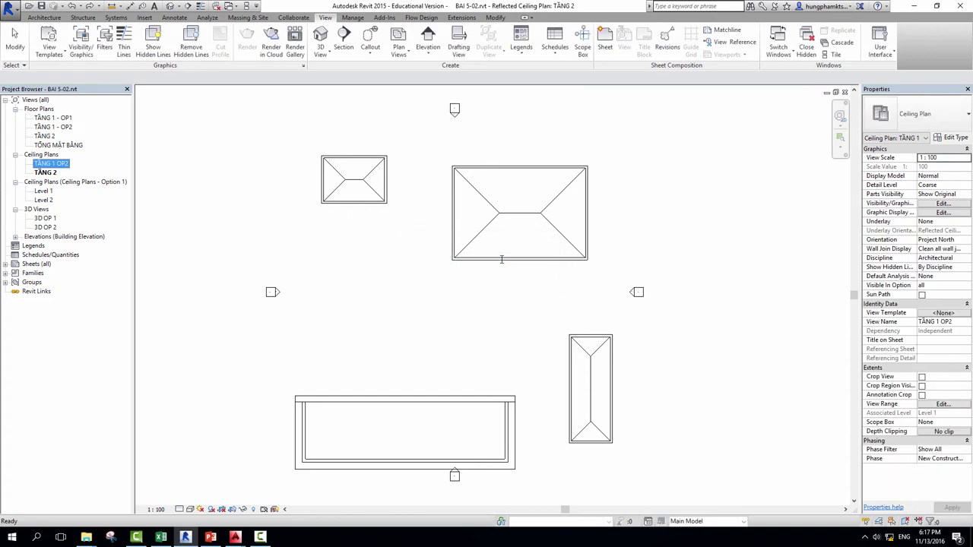
pyautogui.click(86, 183)
pyautogui.rightClick(57, 175)
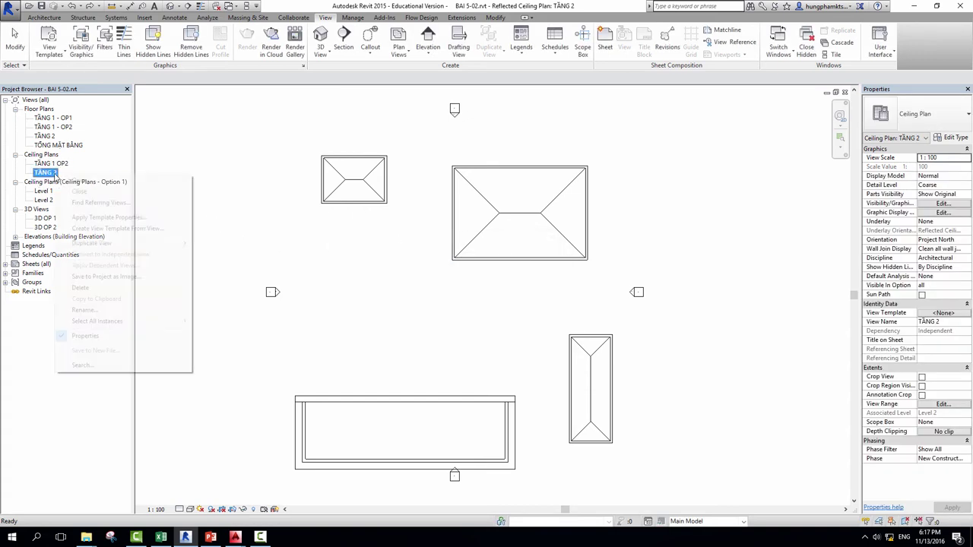
pyautogui.click(96, 312)
pyautogui.click(96, 312)
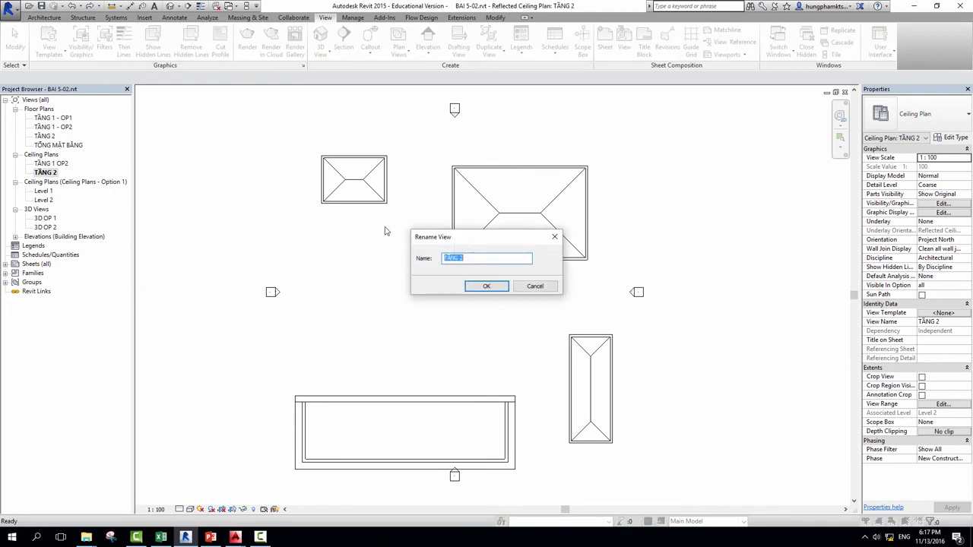
pyautogui.click(476, 263)
pyautogui.press('Return')
# Step: Rename the Option 1 ceiling plans to TẦNG 1 OP 1 and TẦNG 2 OP 1, leaving levels unchanged
pyautogui.rightClick(44, 192)
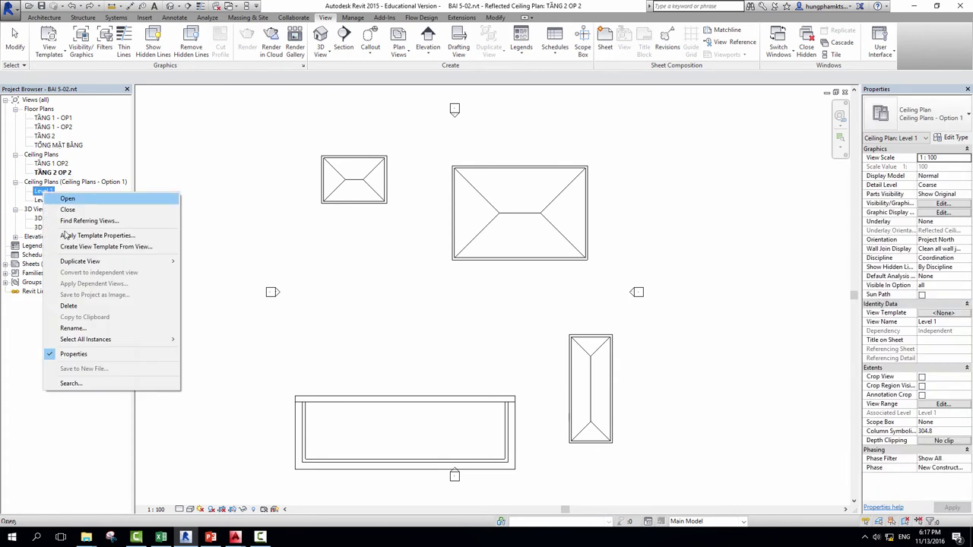
pyautogui.click(72, 328)
pyautogui.write('TẦNG 1 OP 1')
pyautogui.press('Return')
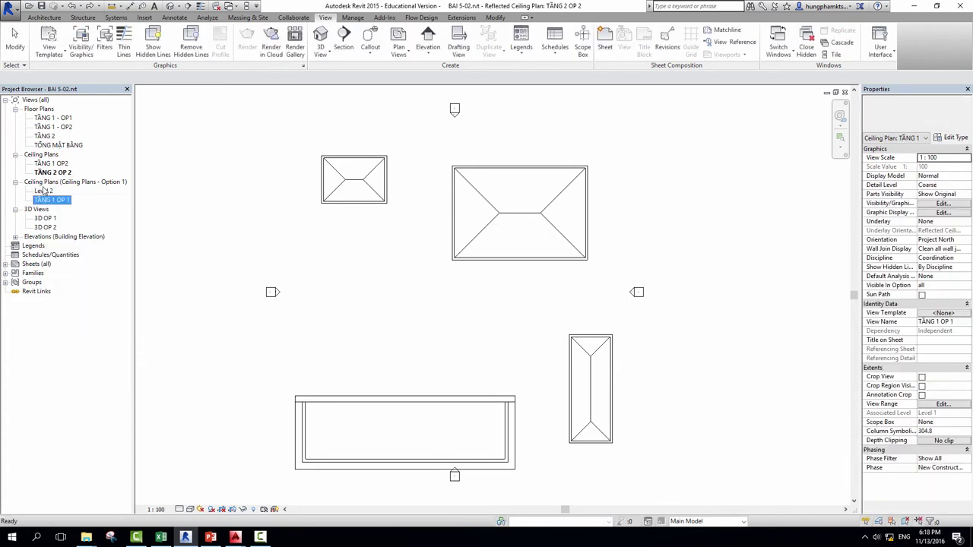
pyautogui.rightClick(44, 192)
pyautogui.click(114, 327)
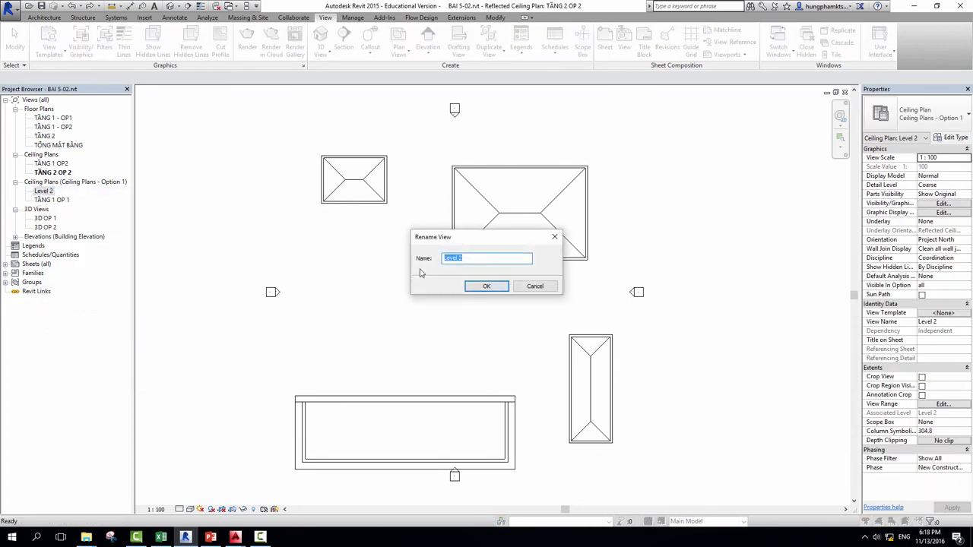
pyautogui.write('TẦ')
pyautogui.write('OP 1')
pyautogui.press('Return')
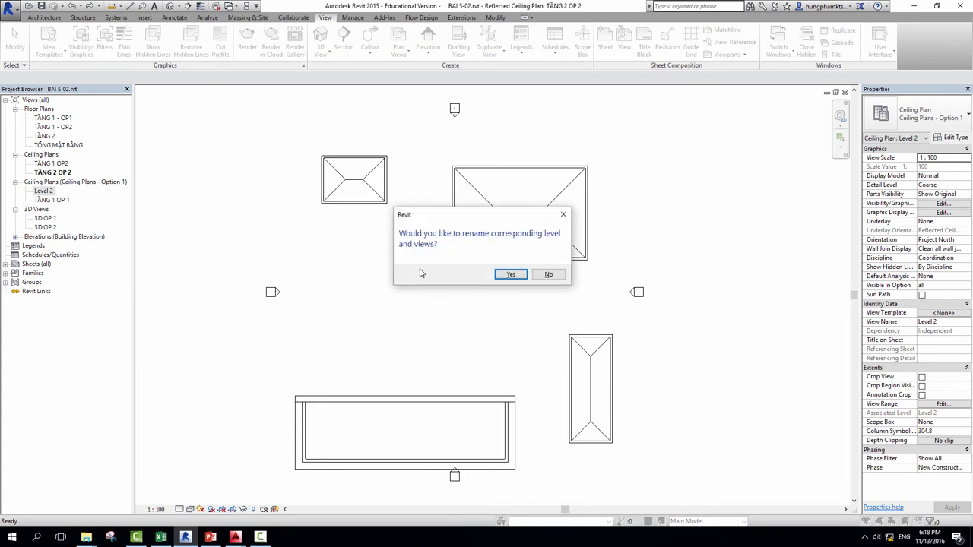
pyautogui.click(548, 275)
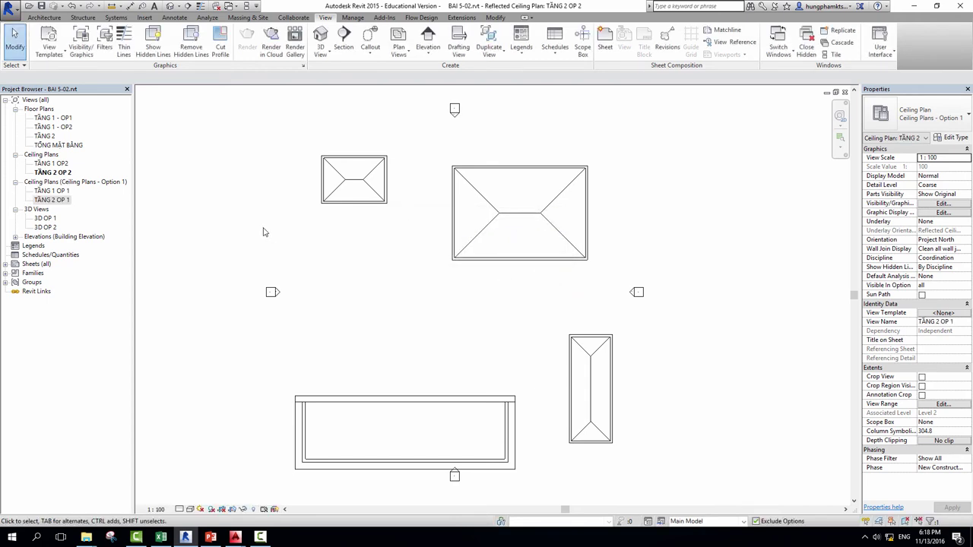
# Step: Review the renamed ceiling plans TẦNG 2 OP 2 and TẦNG 1 OP 1 in the Project Browser
pyautogui.click(60, 174)
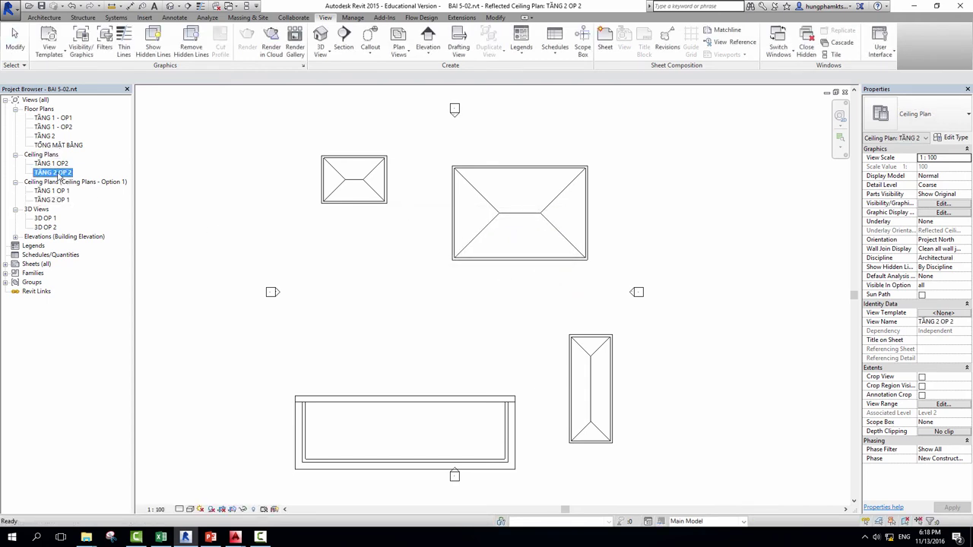
pyautogui.click(52, 192)
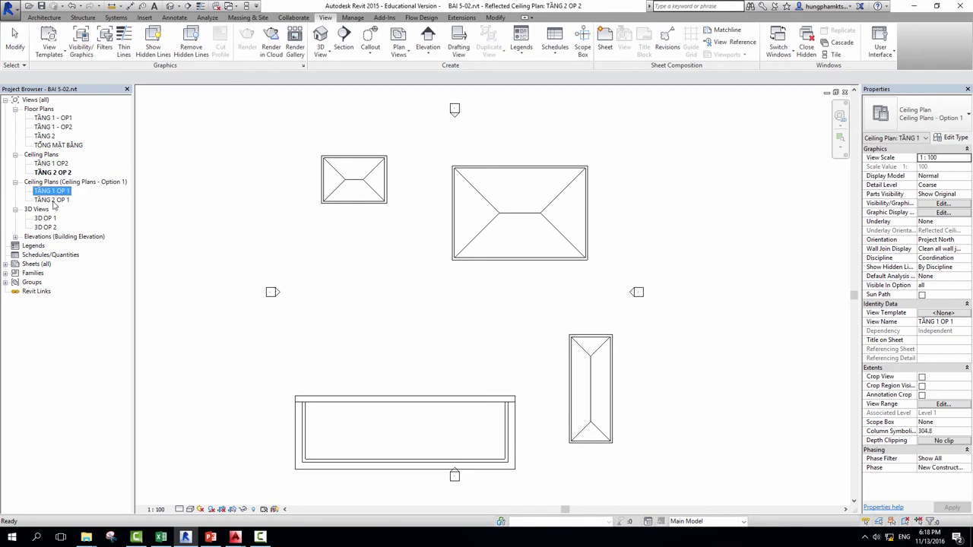
pyautogui.click(50, 156)
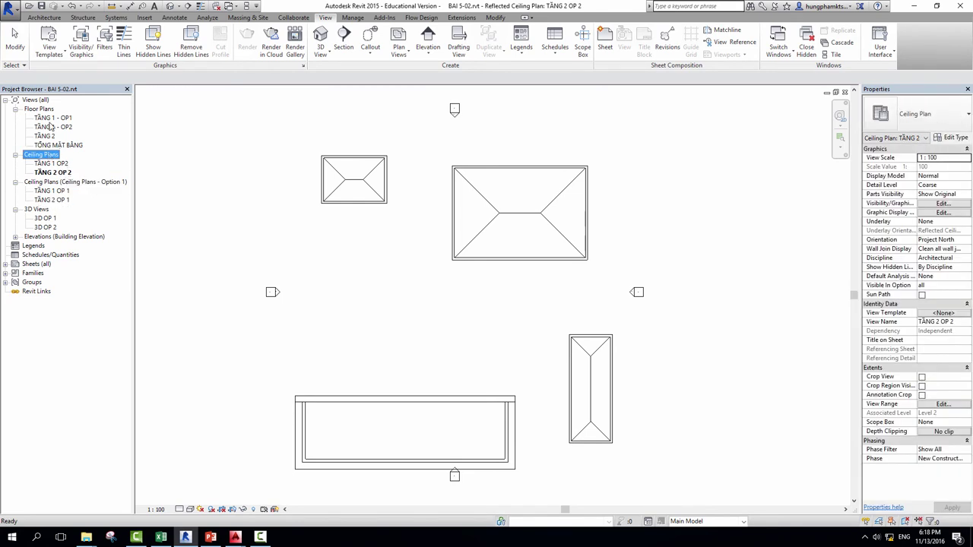
pyautogui.click(53, 126)
# Step: Collapse the 3D Views and Ceiling Plans nodes, then open the TẦNG 2 - OP 2 floor plan
pyautogui.click(50, 119)
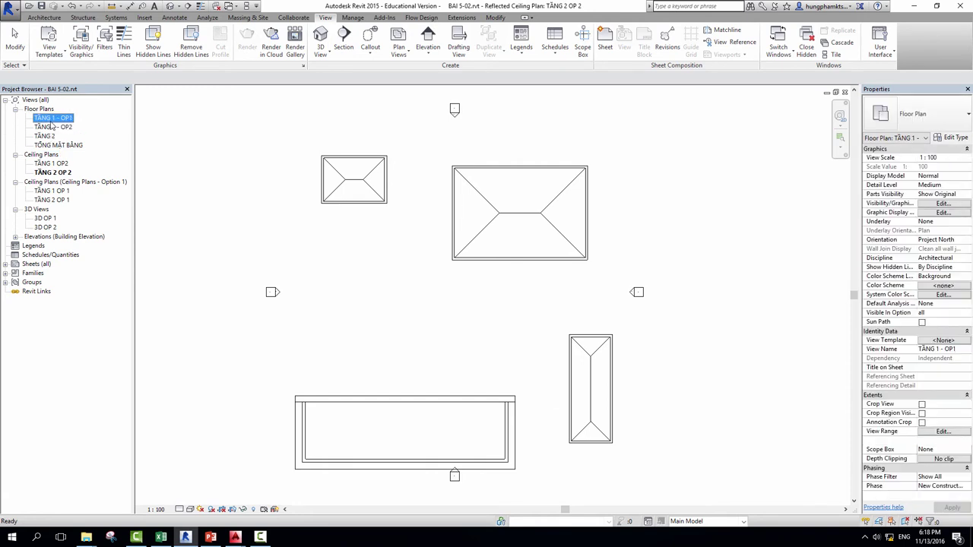
pyautogui.click(52, 136)
pyautogui.click(86, 183)
pyautogui.click(67, 191)
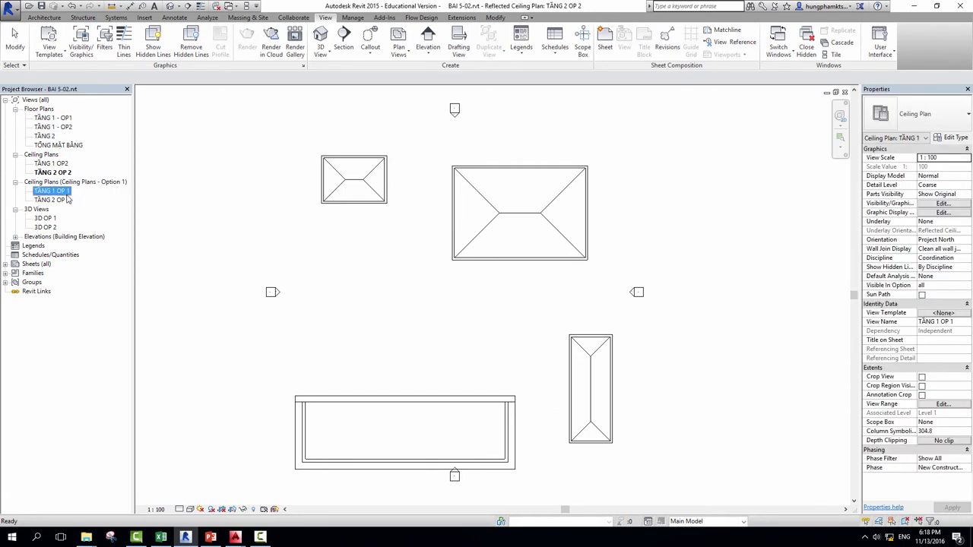
pyautogui.click(15, 209)
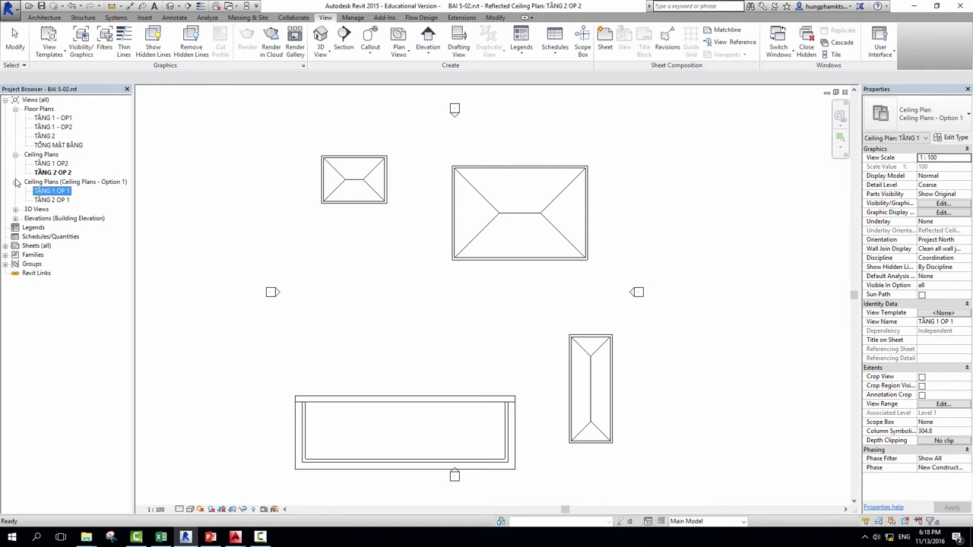
pyautogui.click(16, 182)
pyautogui.click(15, 155)
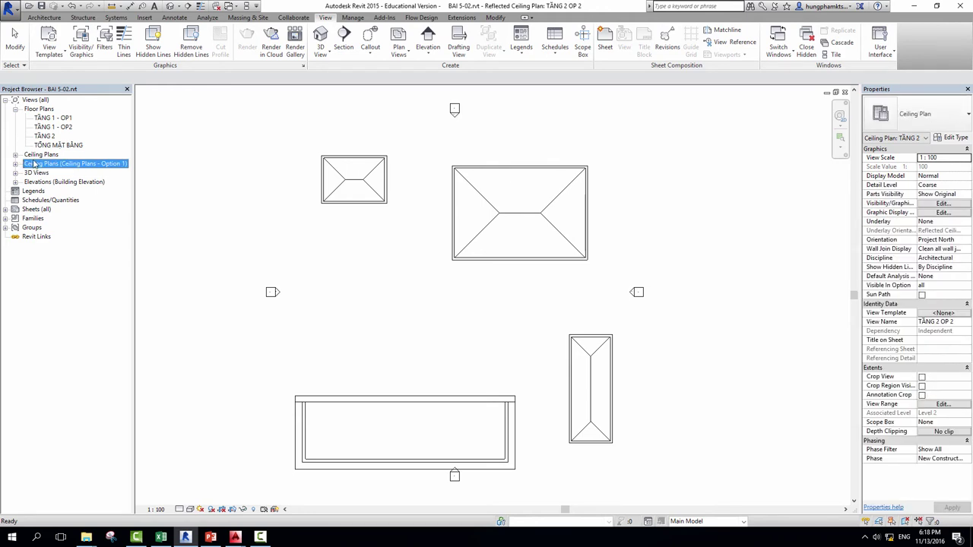
pyautogui.click(40, 156)
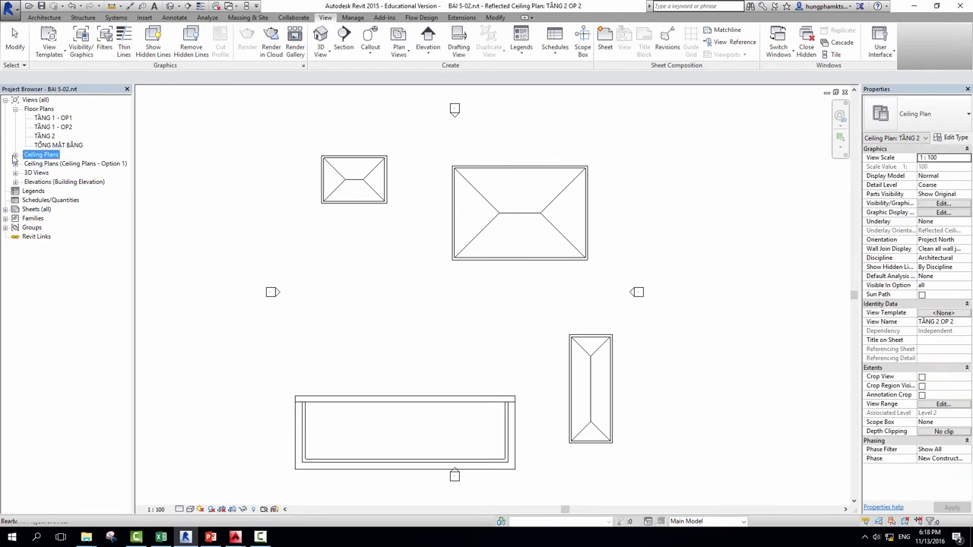
pyautogui.doubleClick(39, 157)
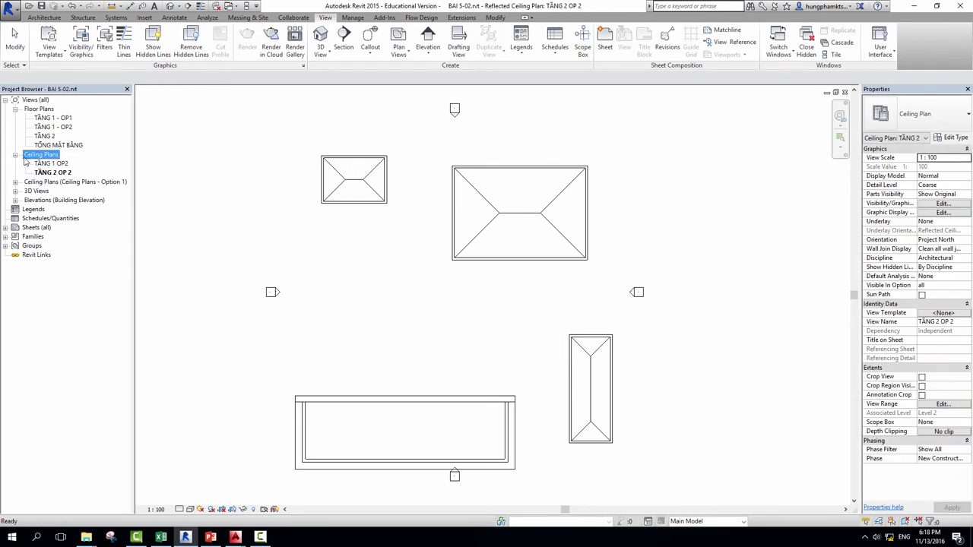
pyautogui.click(61, 182)
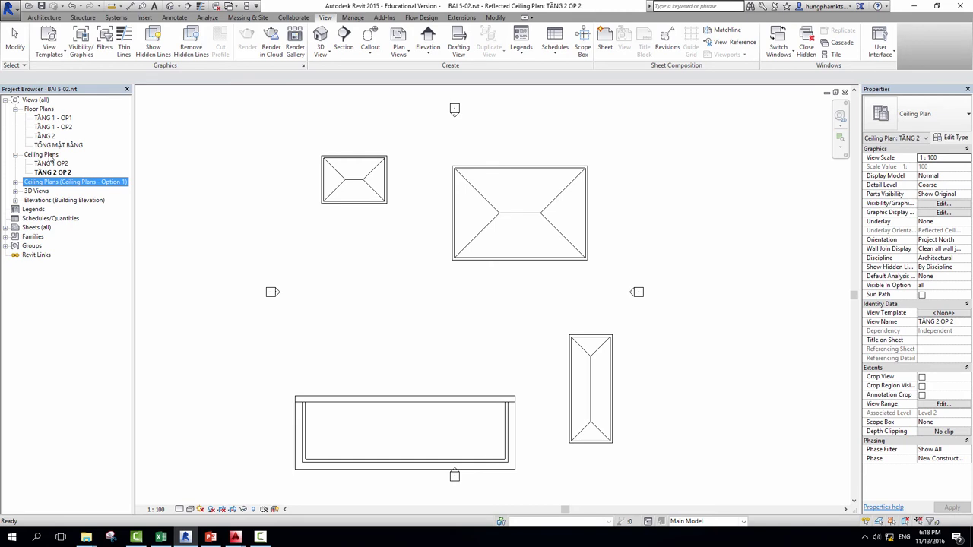
pyautogui.doubleClick(48, 127)
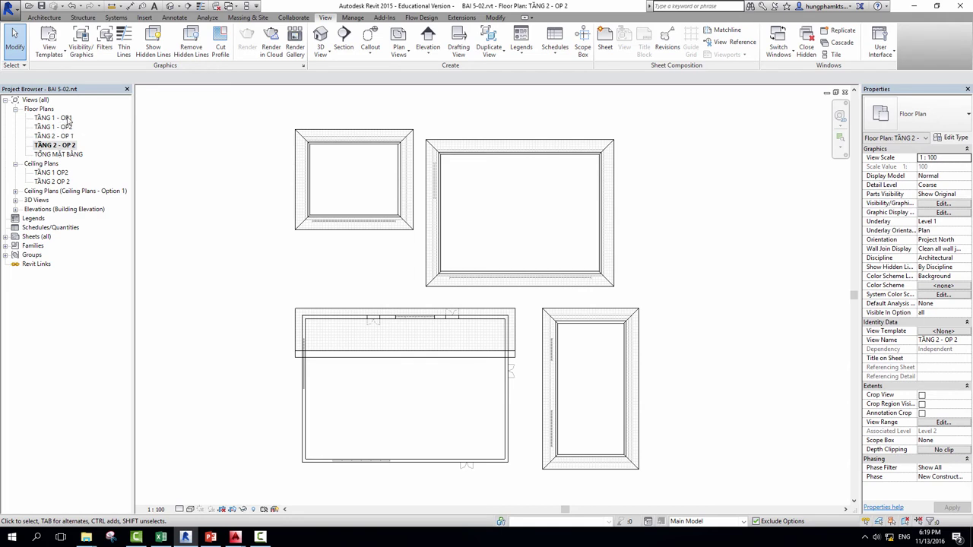
# Step: Select the TẦNG 1 - OP1 and TẦNG 2 - OP 1 floor plans together
pyautogui.click(67, 119)
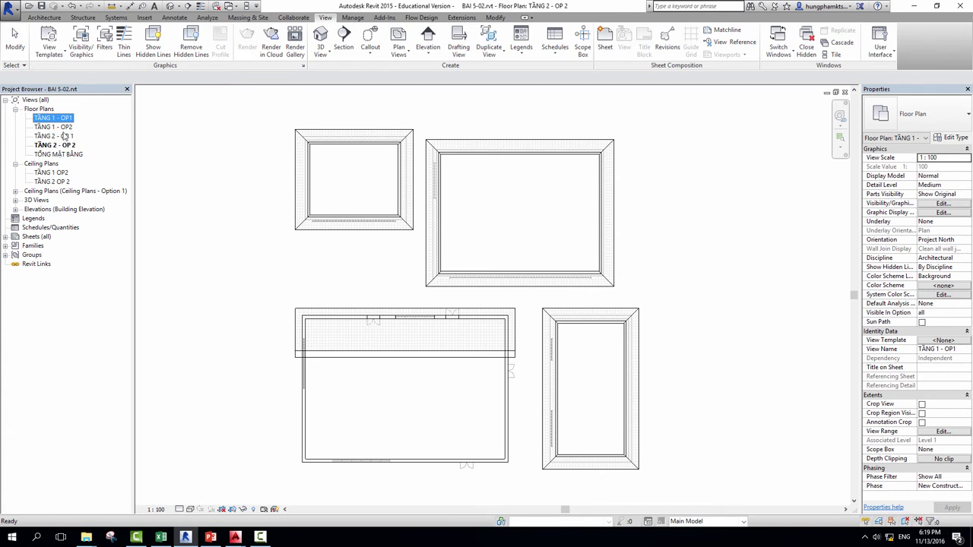
pyautogui.click(61, 145)
pyautogui.keyDown('ctrl'); pyautogui.click(61, 139); pyautogui.keyUp('ctrl')
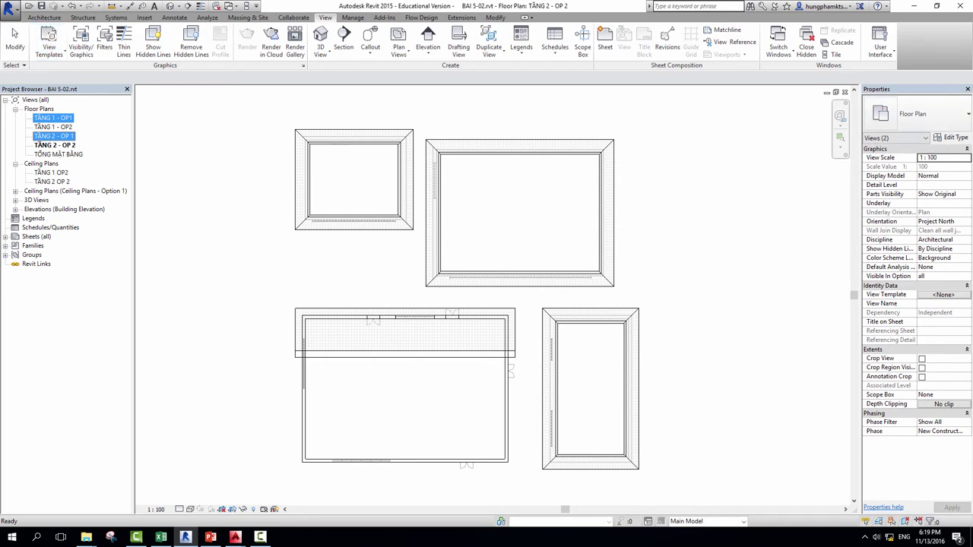
# Step: Duplicate the floor plan view type as OPTION 1 and apply it to both selected plans
pyautogui.click(959, 139)
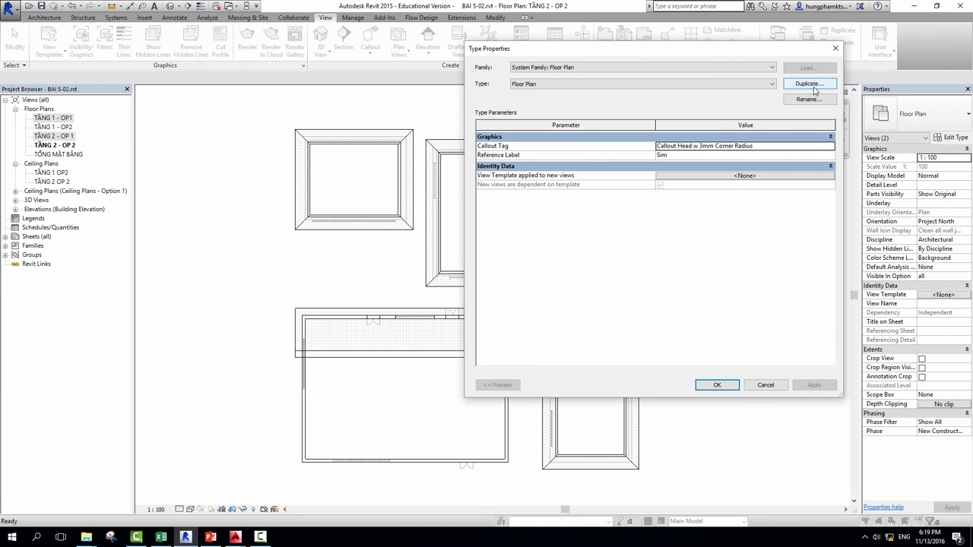
pyautogui.click(810, 84)
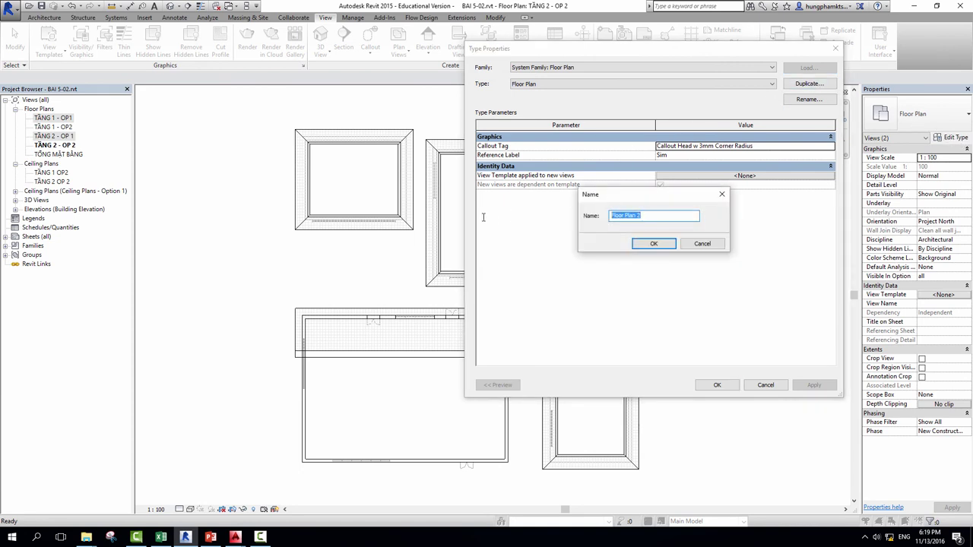
pyautogui.write('OPTION 1')
pyautogui.click(653, 245)
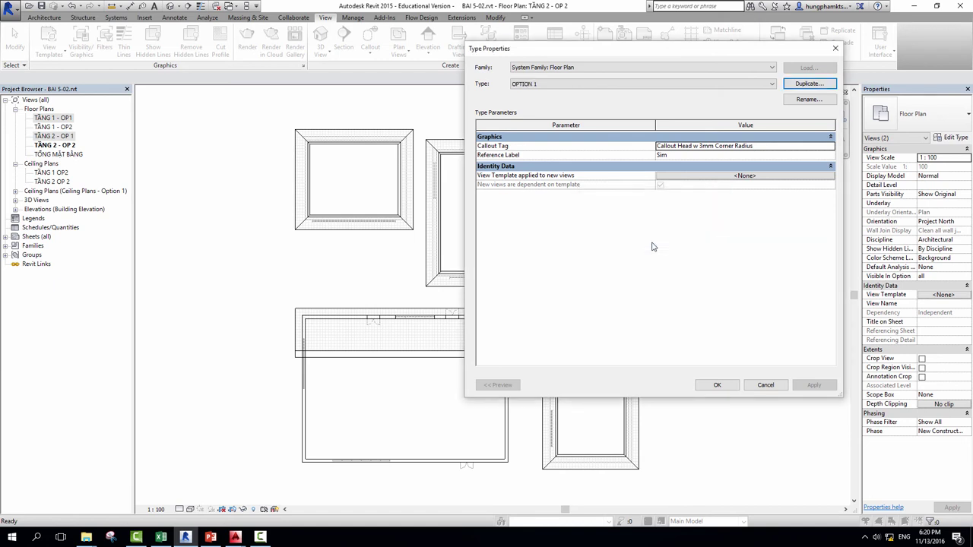
pyautogui.click(717, 385)
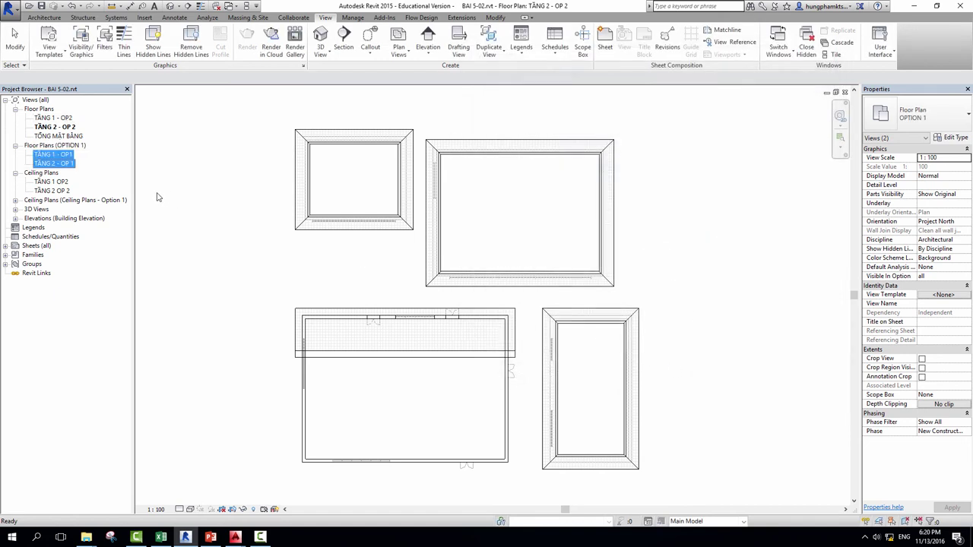
# Step: Select TẦNG 2 - OP 2 and TẦNG 1 - OP2 and rename their floor plan type to OPTION 2
pyautogui.click(58, 156)
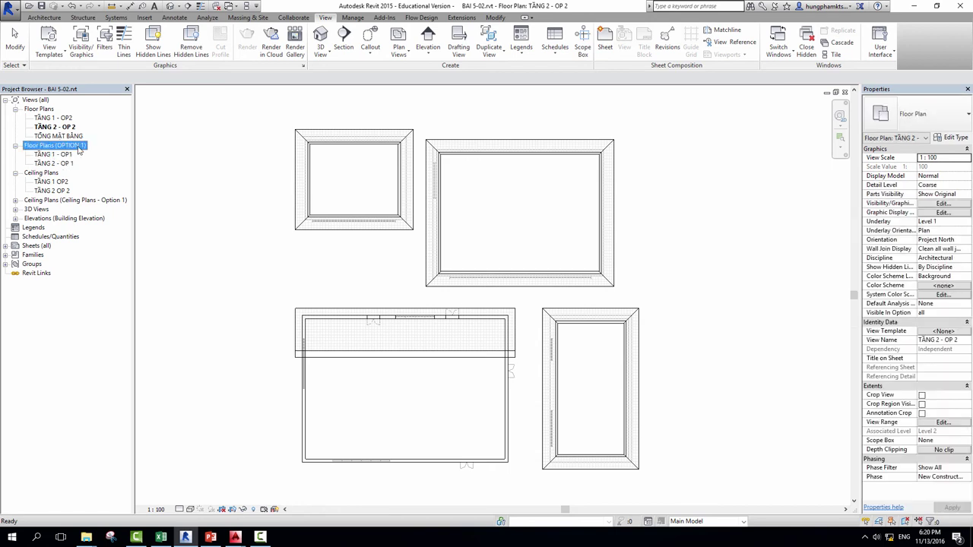
pyautogui.click(57, 163)
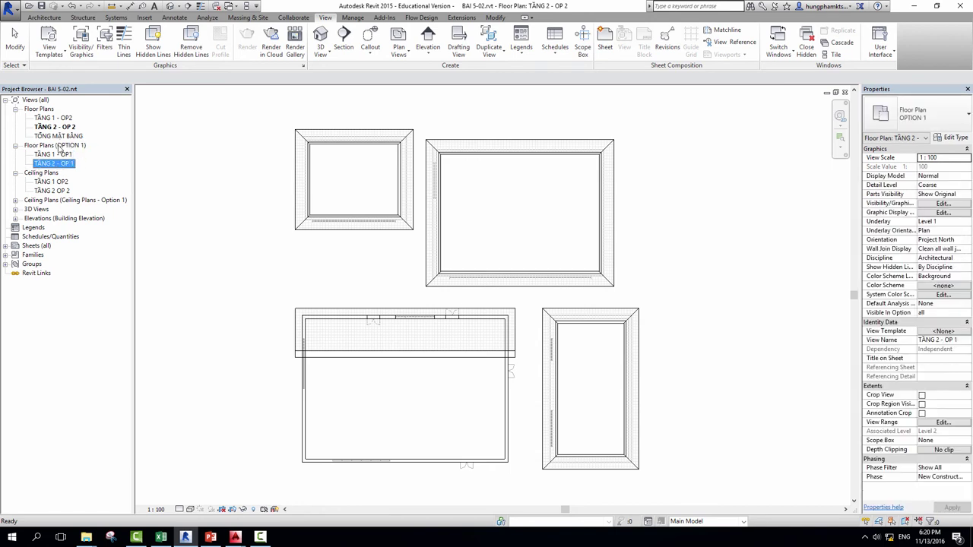
pyautogui.click(60, 126)
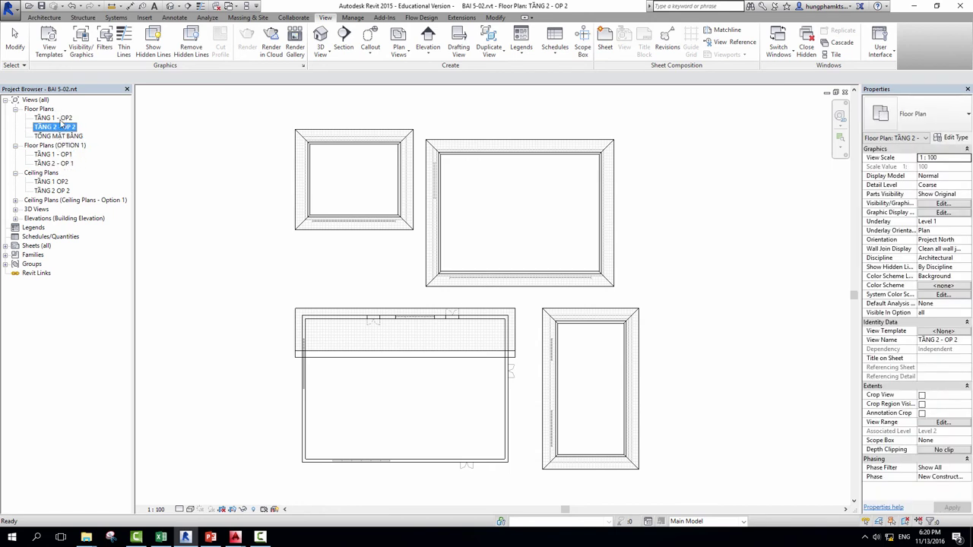
pyautogui.keyDown('ctrl'); pyautogui.click(59, 118); pyautogui.keyUp('ctrl')
pyautogui.click(952, 138)
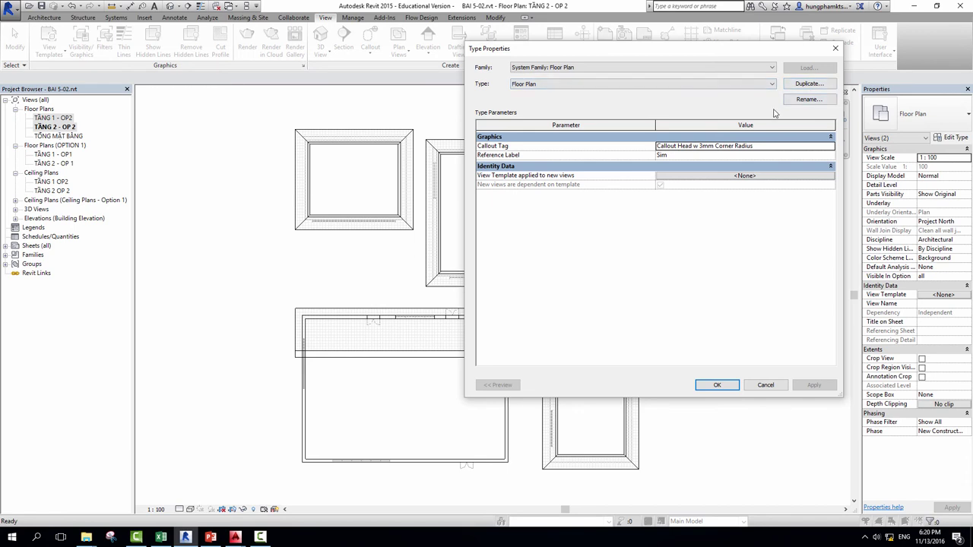
pyautogui.click(809, 99)
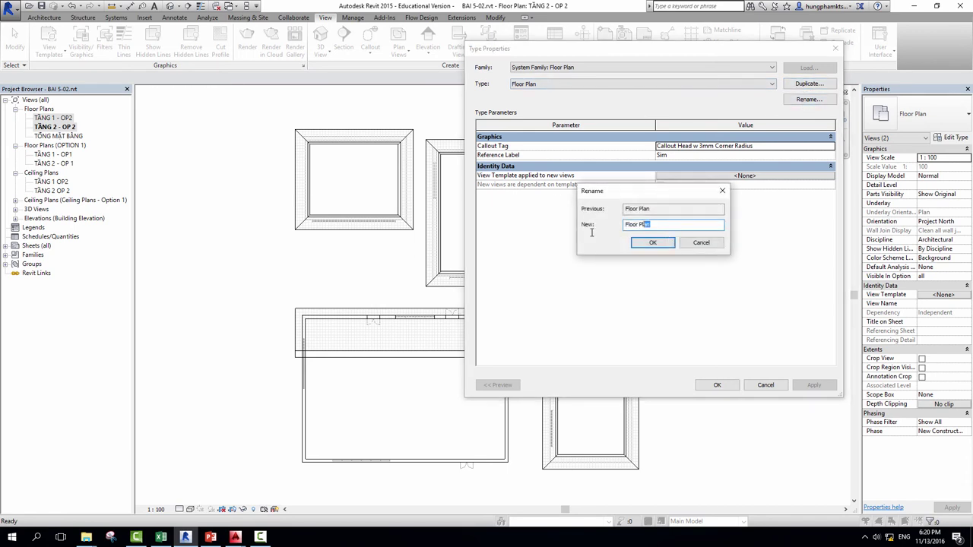
pyautogui.moveTo(592, 233); pyautogui.dragTo(522, 232)
pyautogui.write('OPTION 2')
pyautogui.click(648, 244)
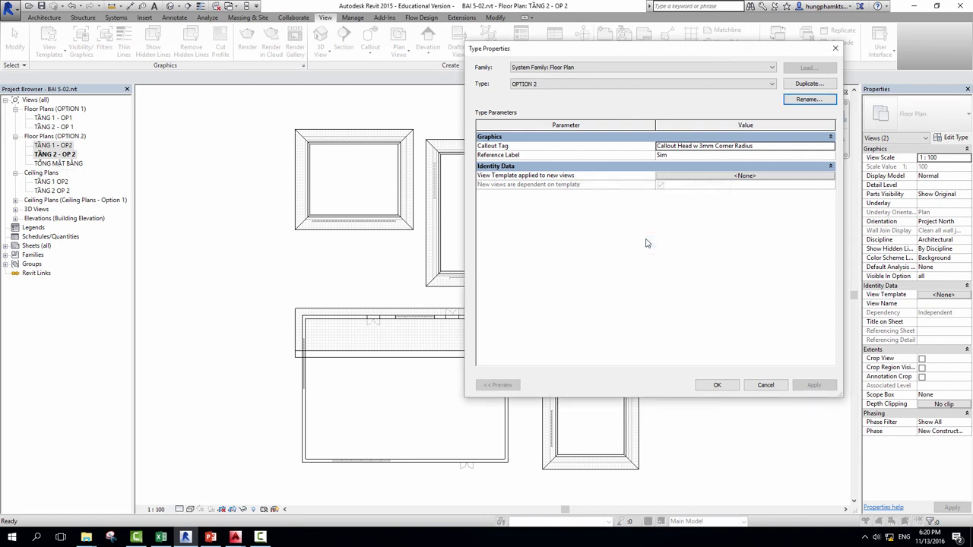
# Step: Close Type Properties and verify that TẦNG 1 - OP2 uses the OPTION 2 type
pyautogui.click(714, 385)
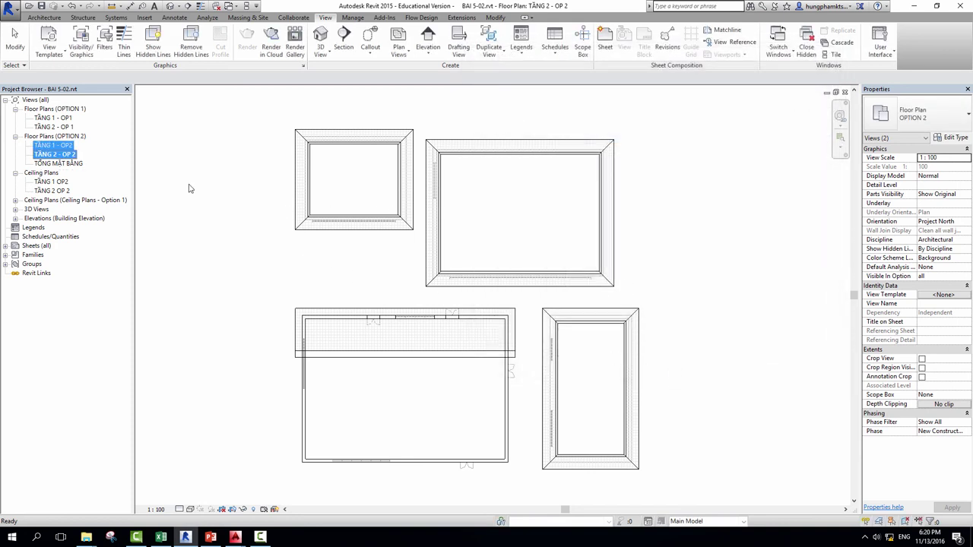
pyautogui.doubleClick(60, 145)
pyautogui.click(63, 144)
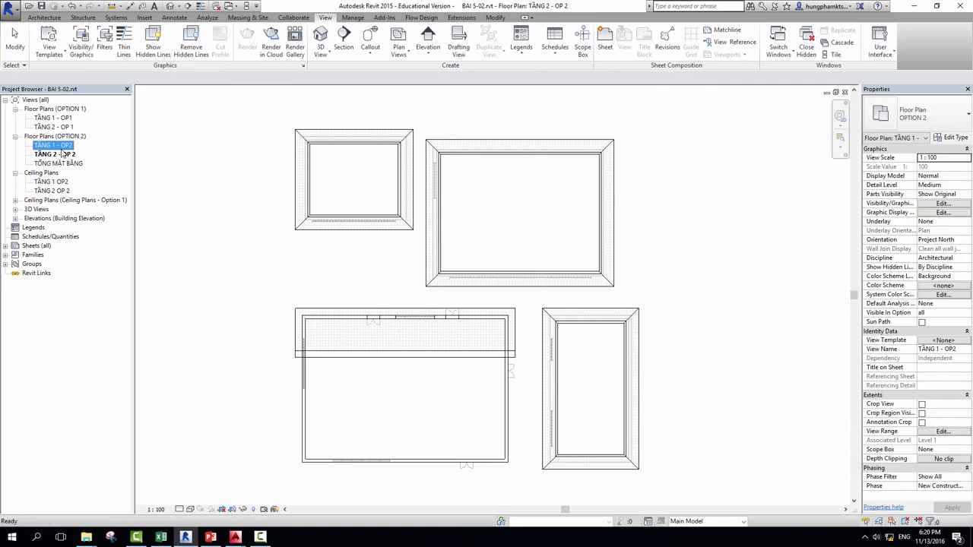
pyautogui.click(955, 138)
pyautogui.click(837, 47)
pyautogui.click(681, 203)
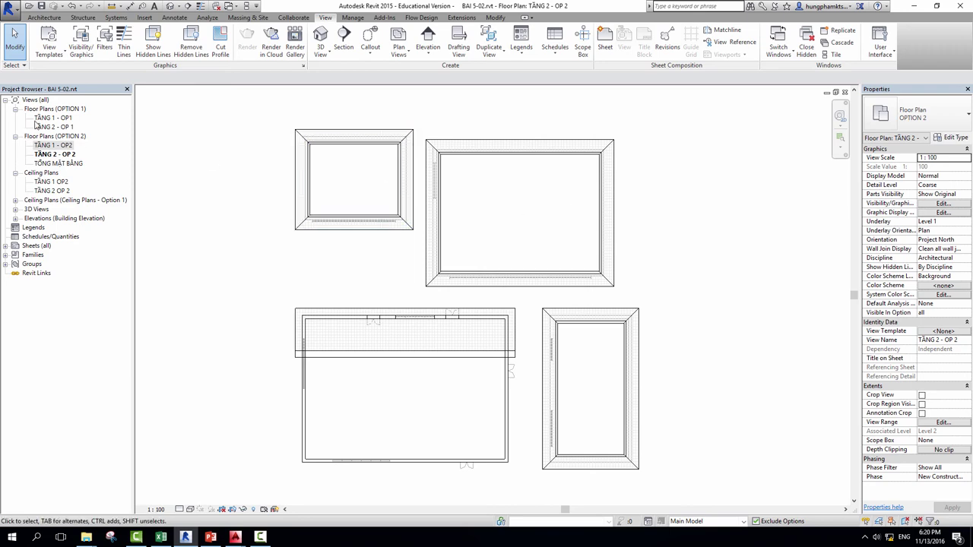
# Step: Check that TẦNG 1 - OP1 uses the OPTION 1 type, then select TỔNG MẶT BẰNG
pyautogui.click(53, 111)
pyautogui.click(55, 119)
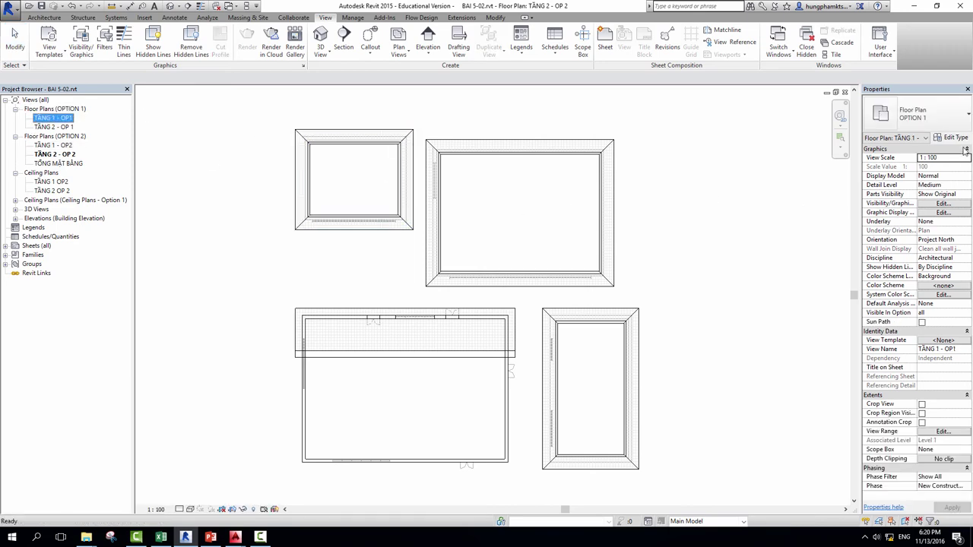
pyautogui.click(955, 137)
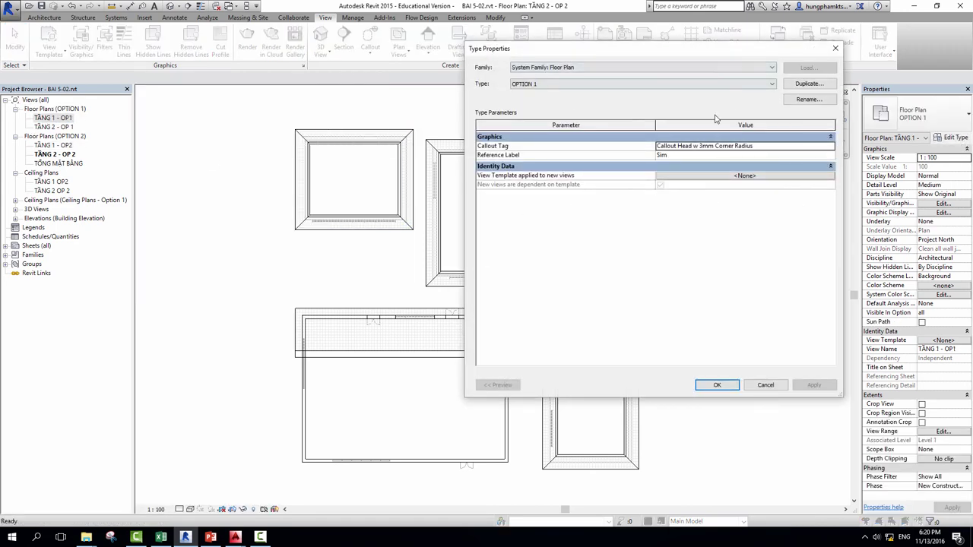
pyautogui.click(835, 48)
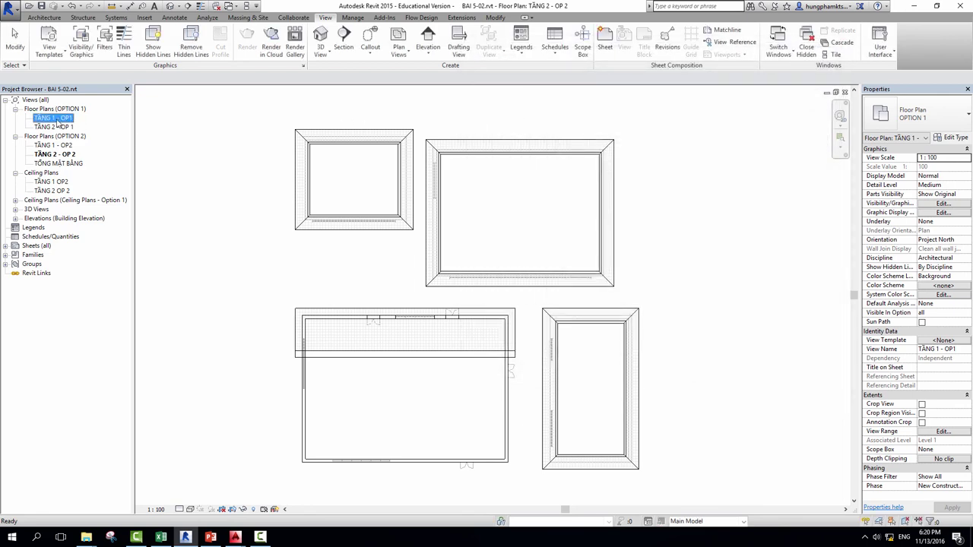
pyautogui.click(58, 111)
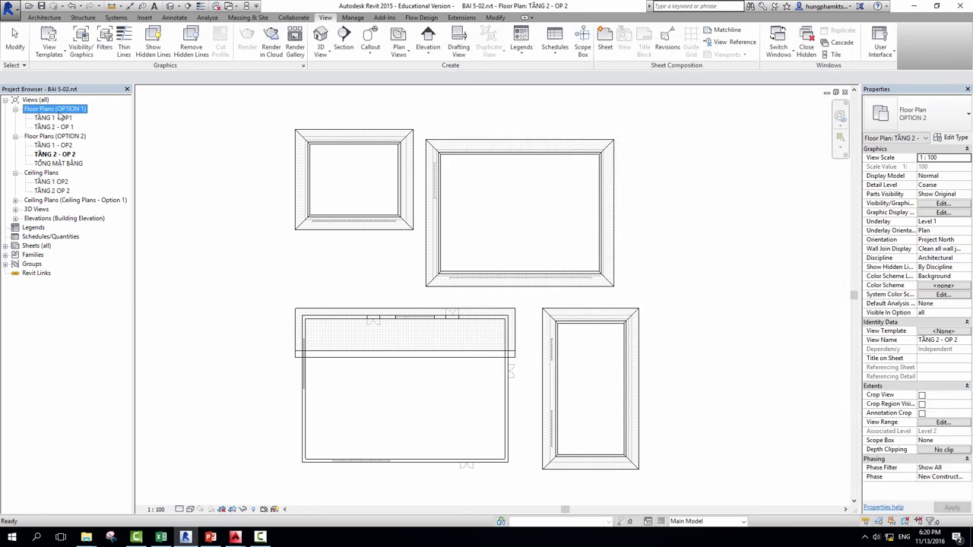
pyautogui.click(959, 140)
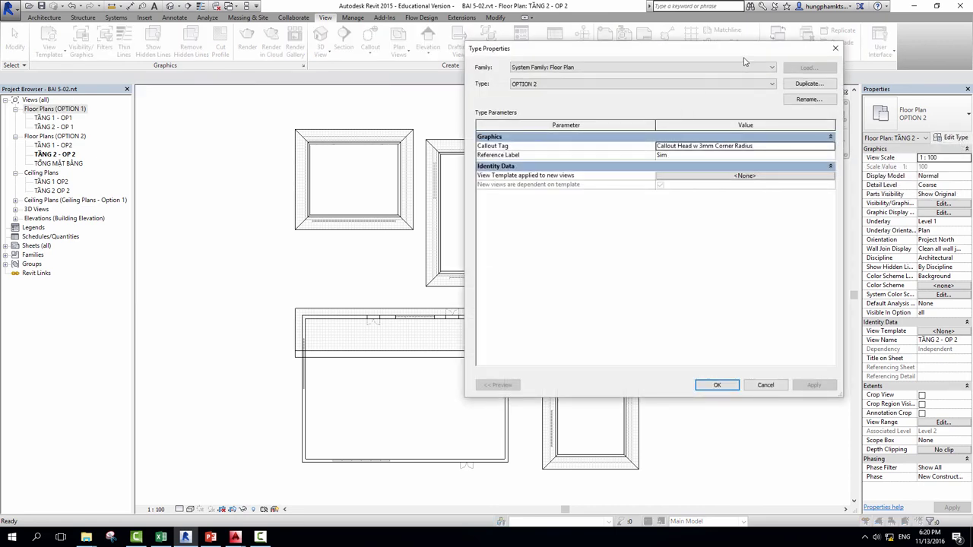
pyautogui.click(835, 48)
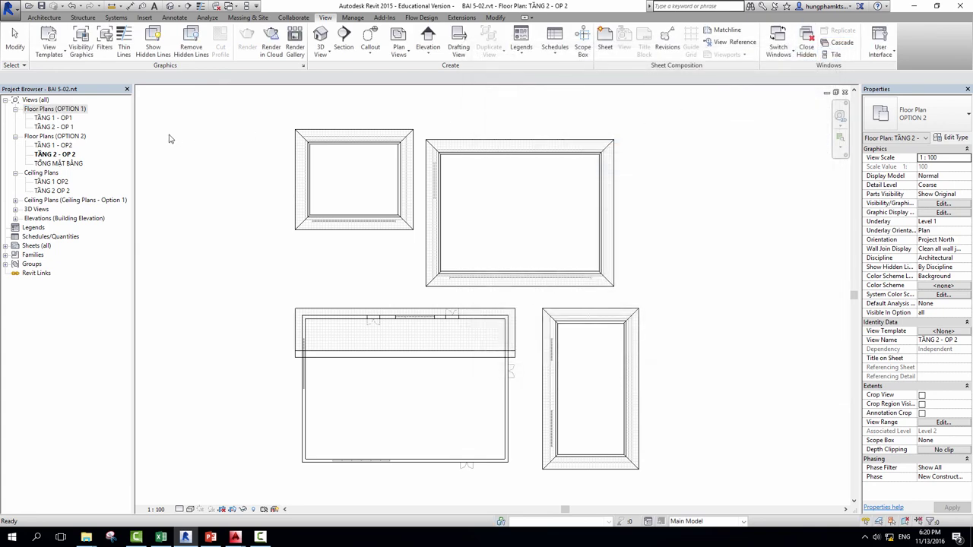
pyautogui.click(67, 120)
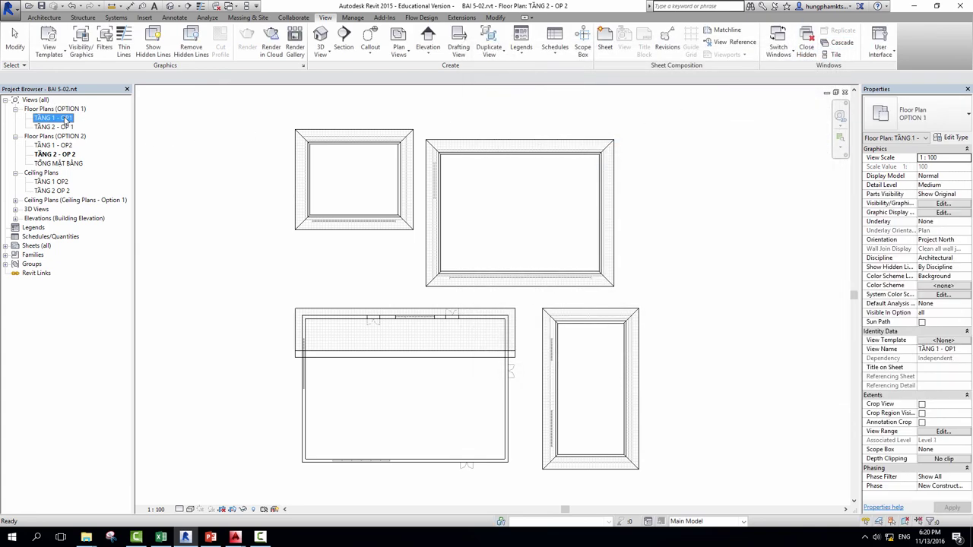
pyautogui.click(59, 163)
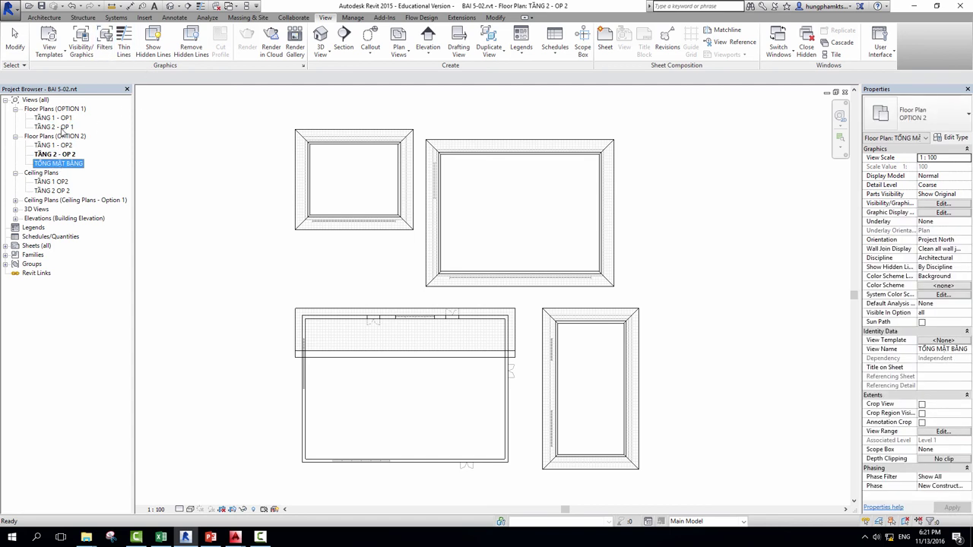
# Step: Switch between the TẦNG 2 - OP 1 and TẦNG 1 - OP1 plans, ending on TẦNG 1 - OP2
pyautogui.doubleClick(61, 127)
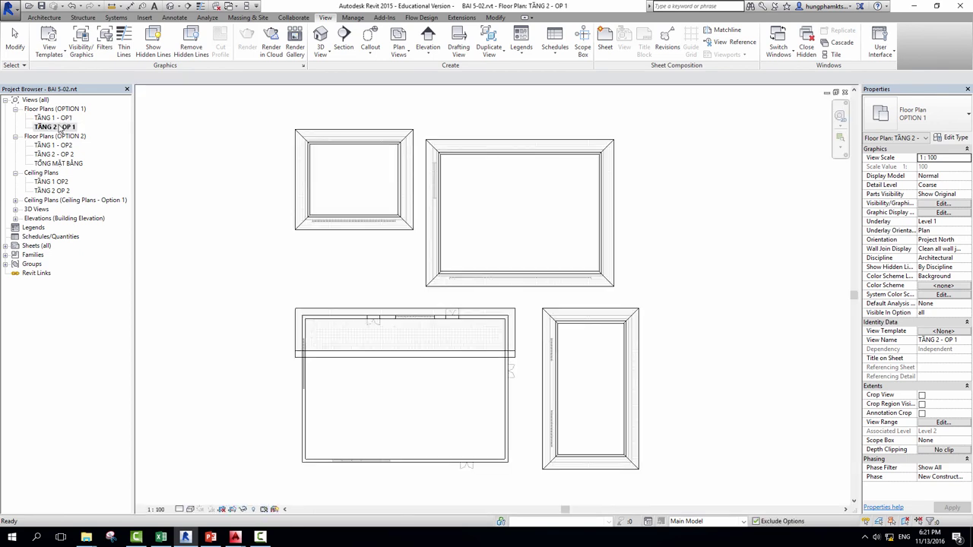
pyautogui.doubleClick(59, 118)
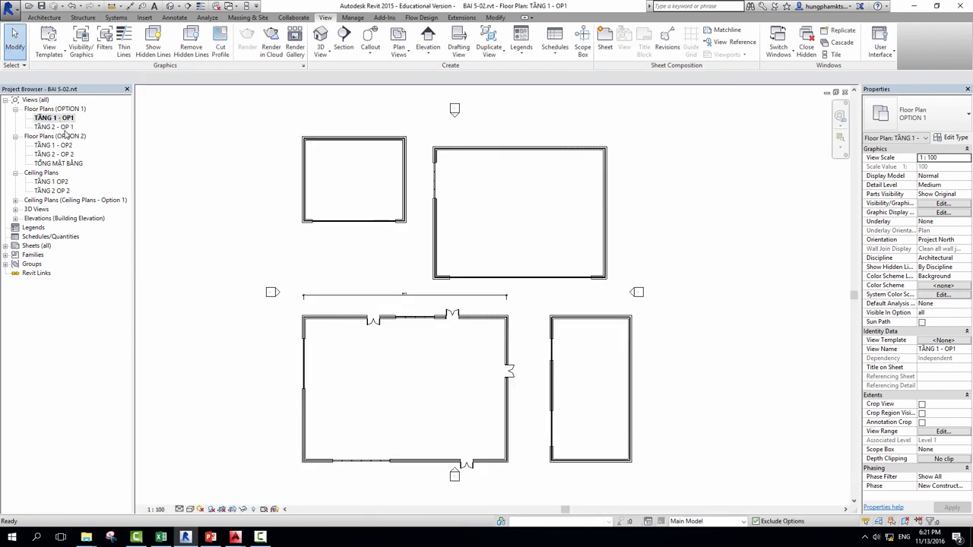
pyautogui.doubleClick(65, 129)
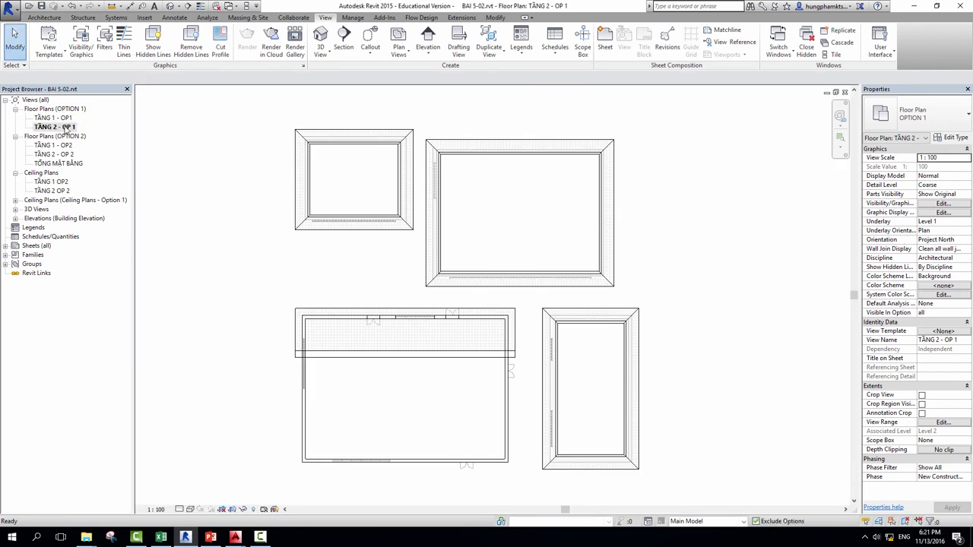
pyautogui.doubleClick(62, 119)
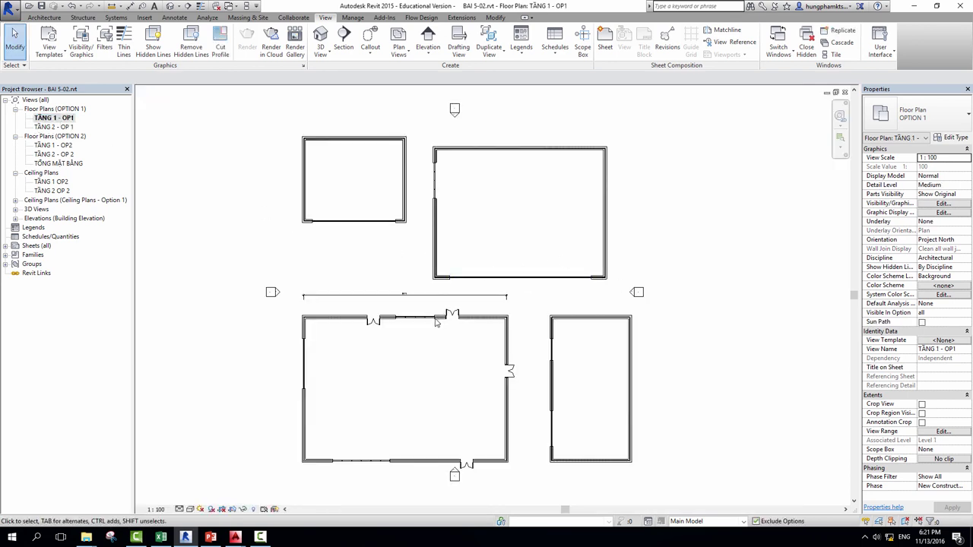
pyautogui.doubleClick(63, 146)
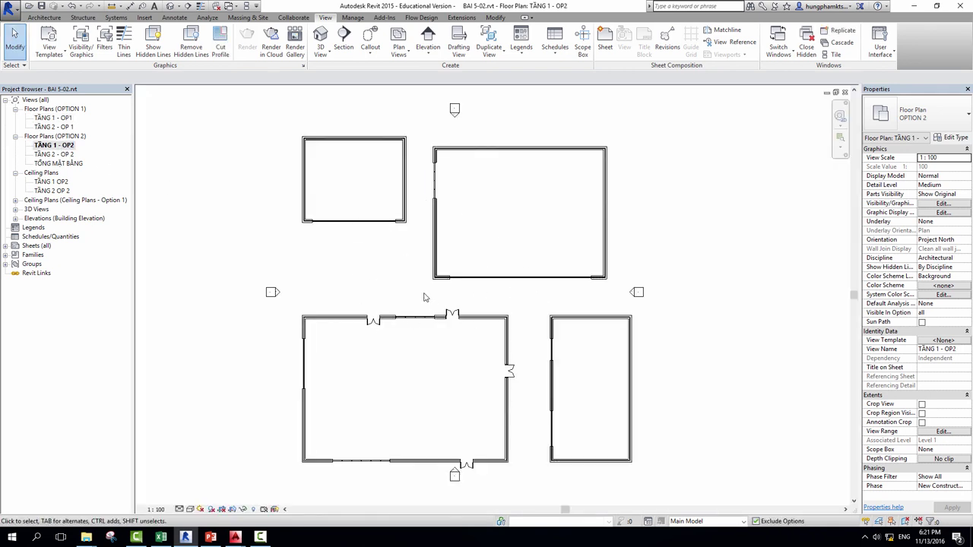